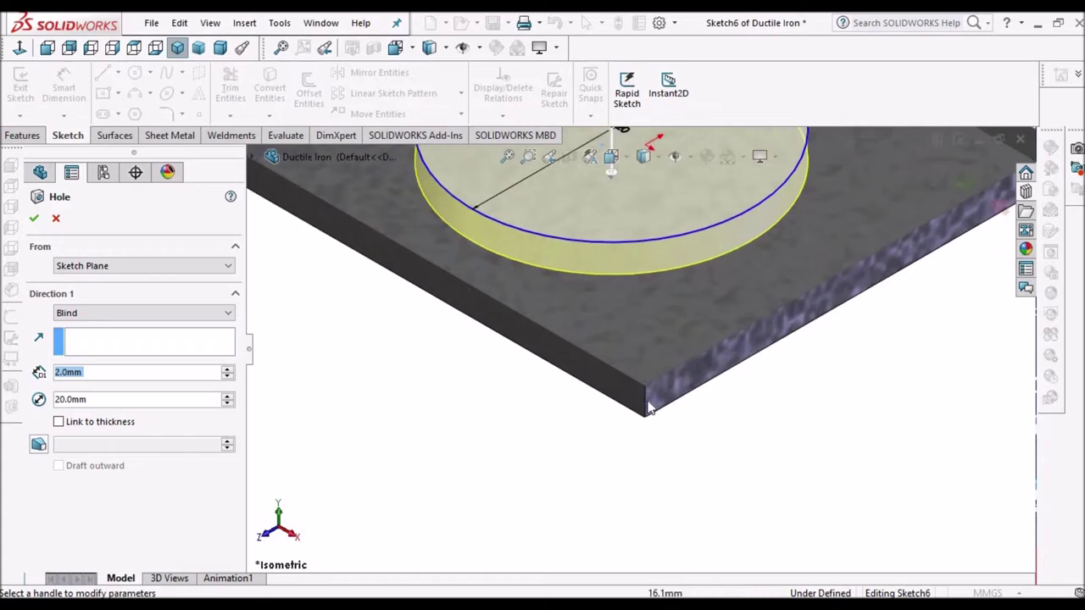
Cut the 20 mm diameter, 2 mm deep blind hole in the plate with a 30° draft.
scroll(676, 404, up, 1)
scroll(662, 265, up, 3)
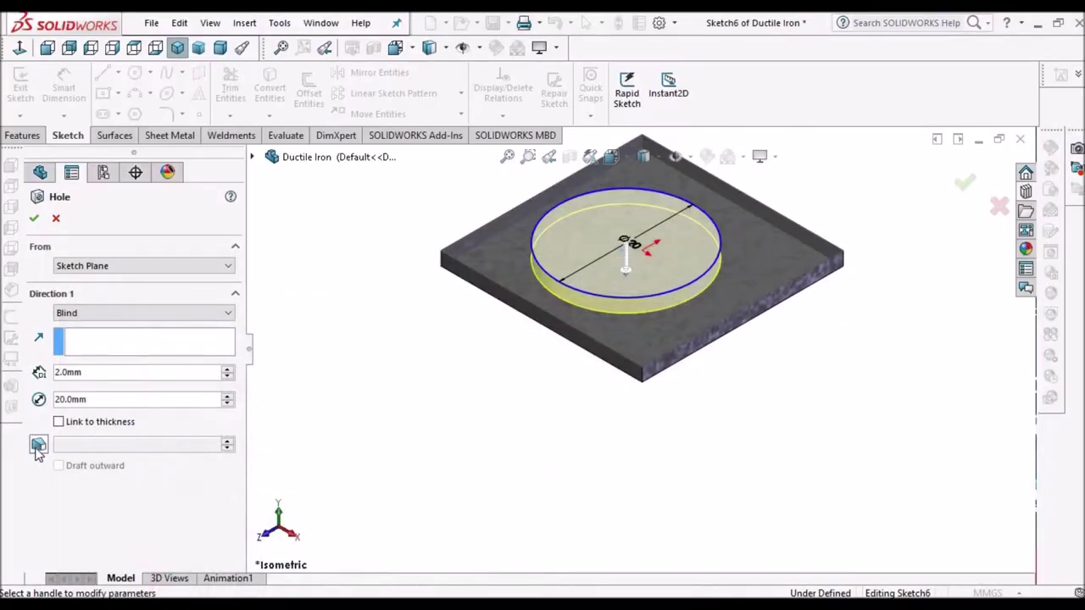
click(38, 446)
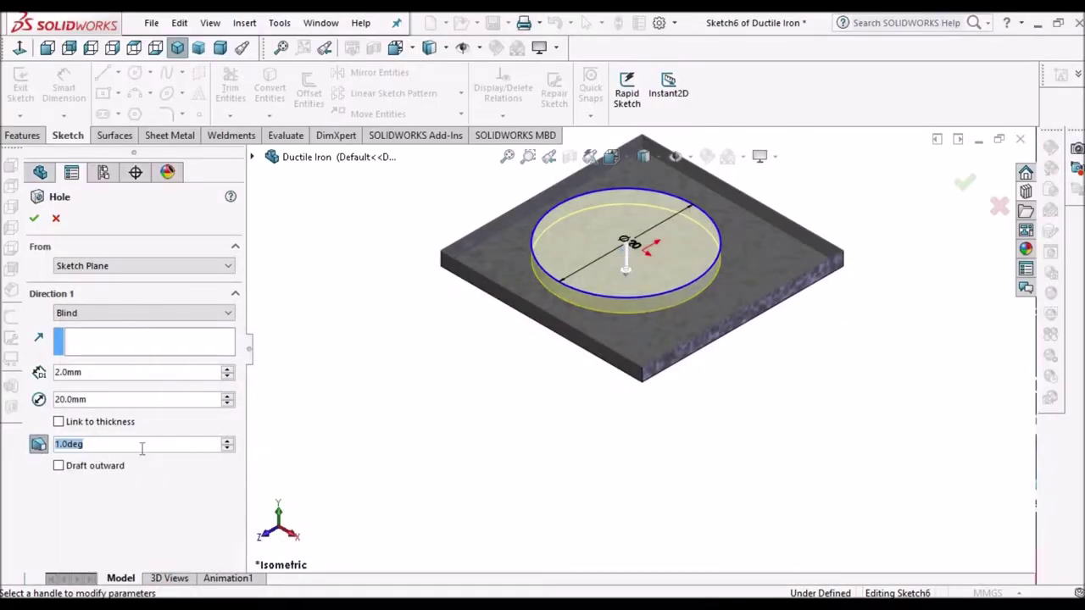
text(30)
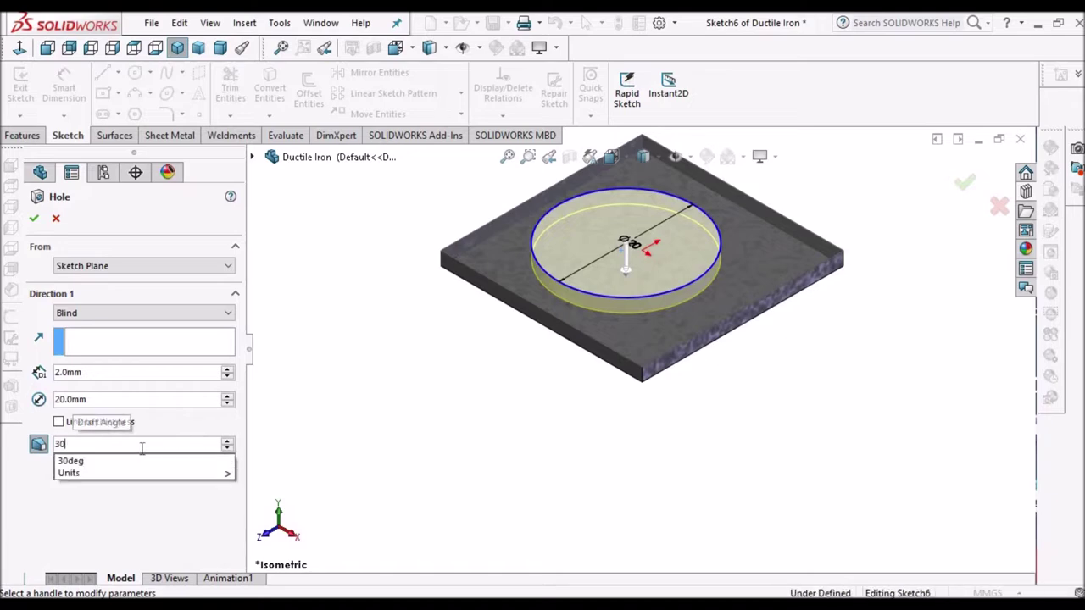
key(Return)
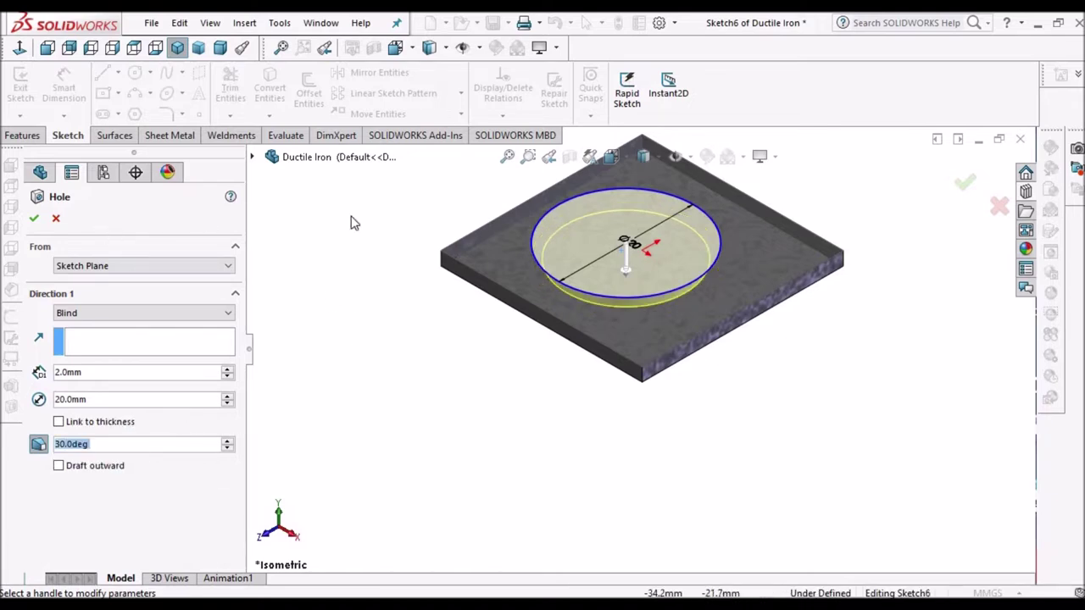
click(35, 222)
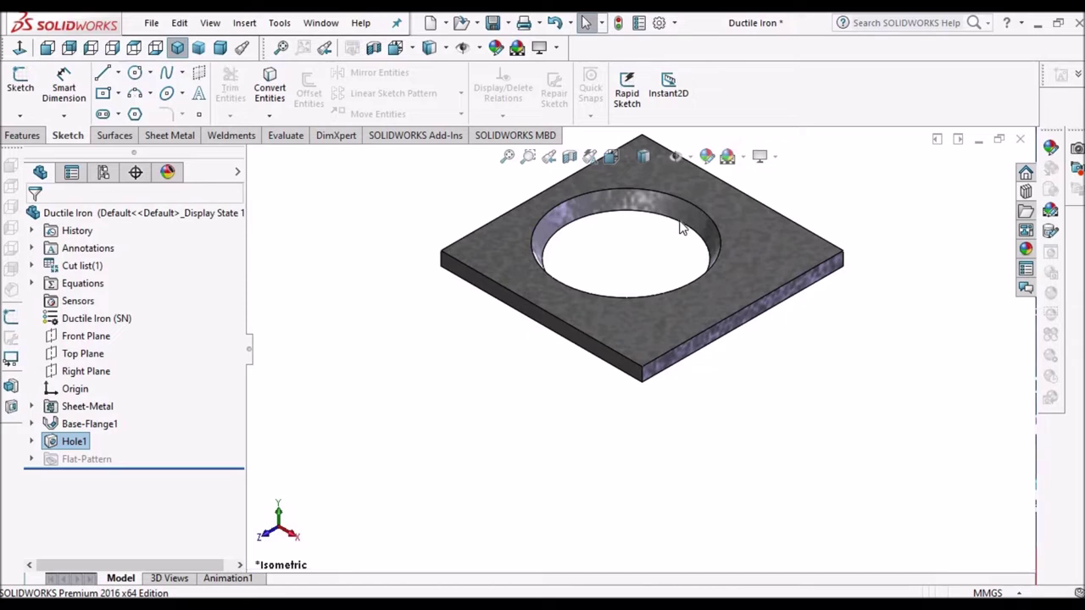
Edit the hole feature and set its draft angle to 45°.
scroll(689, 188, down, 1)
middle_drag(562, 237, 553, 265)
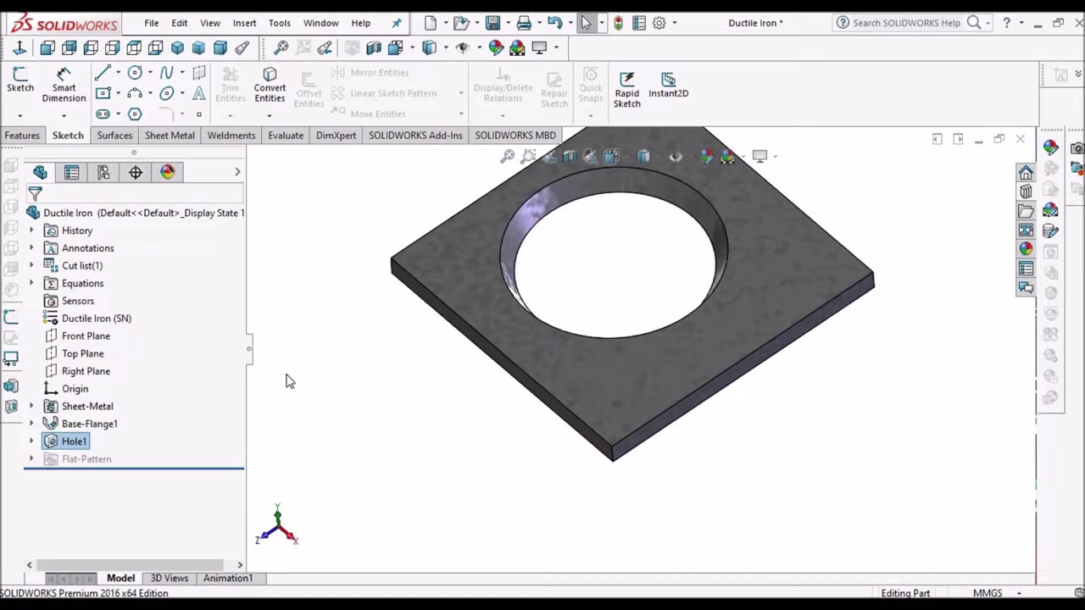
right_click(80, 442)
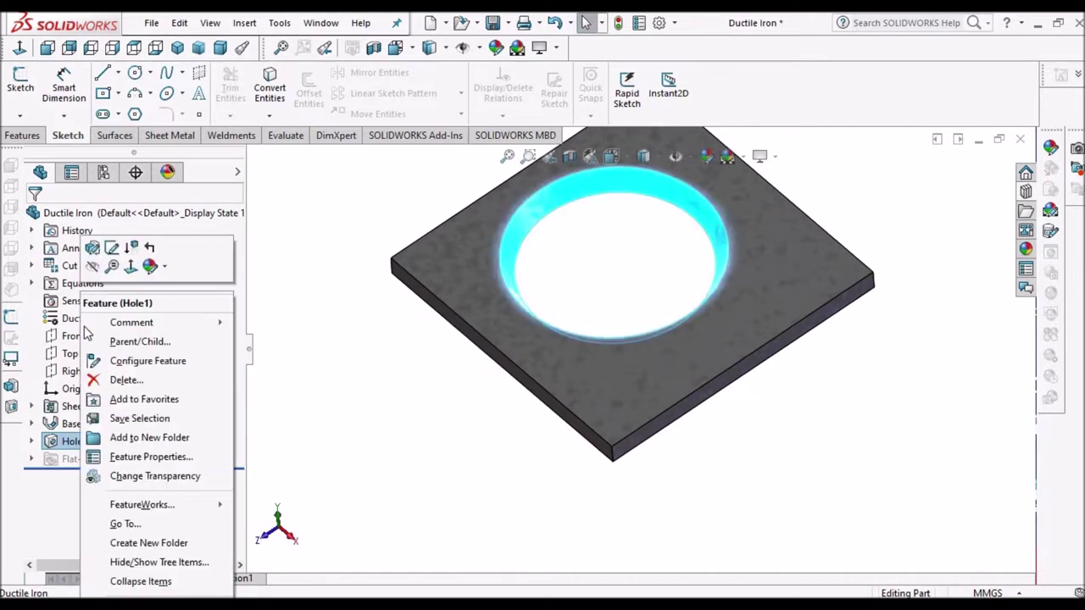
click(93, 248)
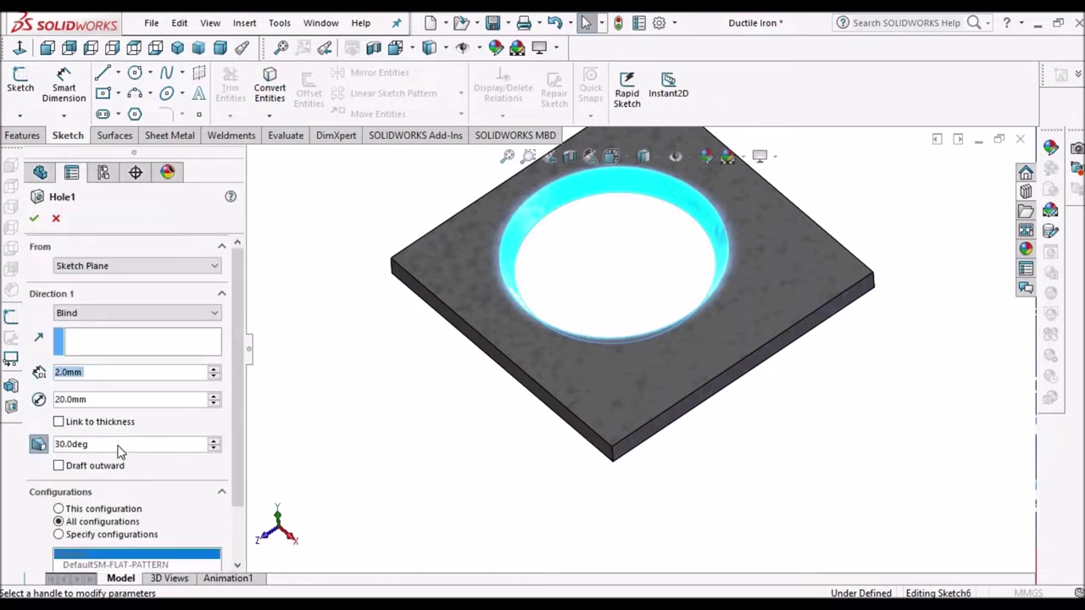
click(118, 442)
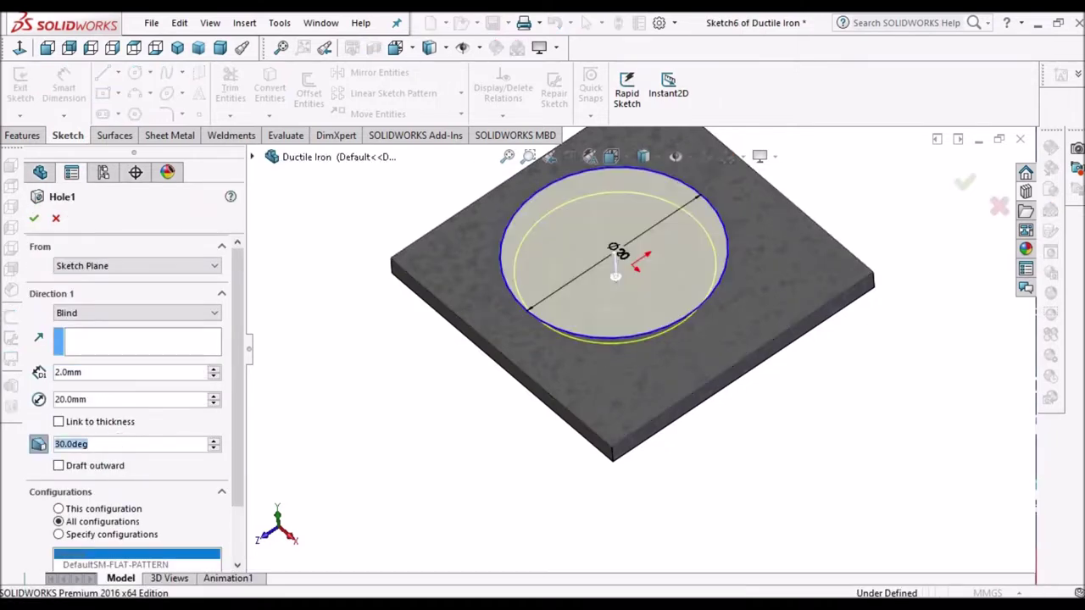
text(45)
key(Return)
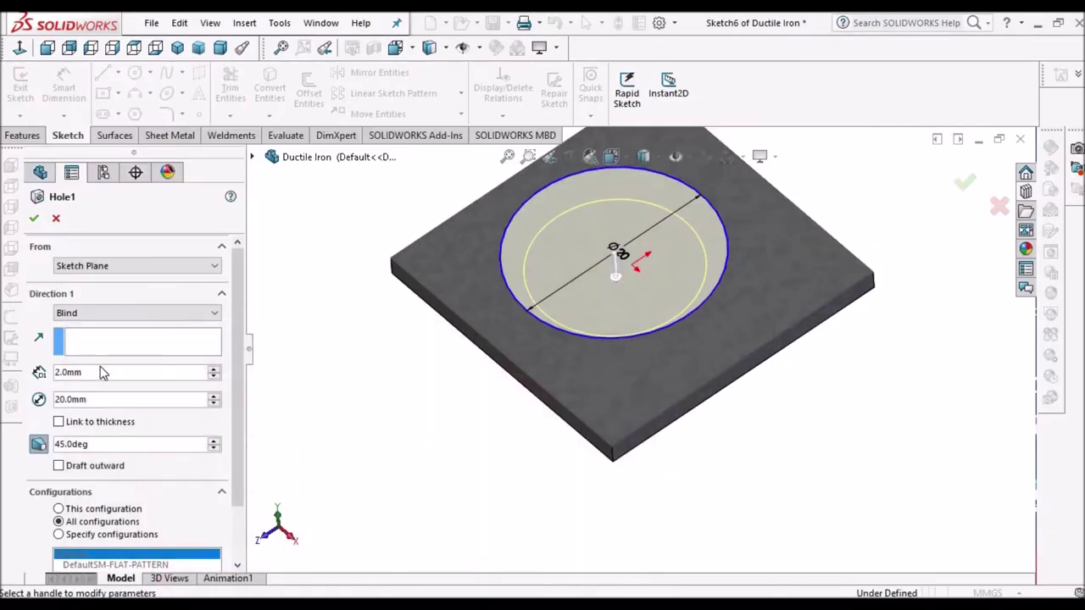
scroll(658, 402, down, 3)
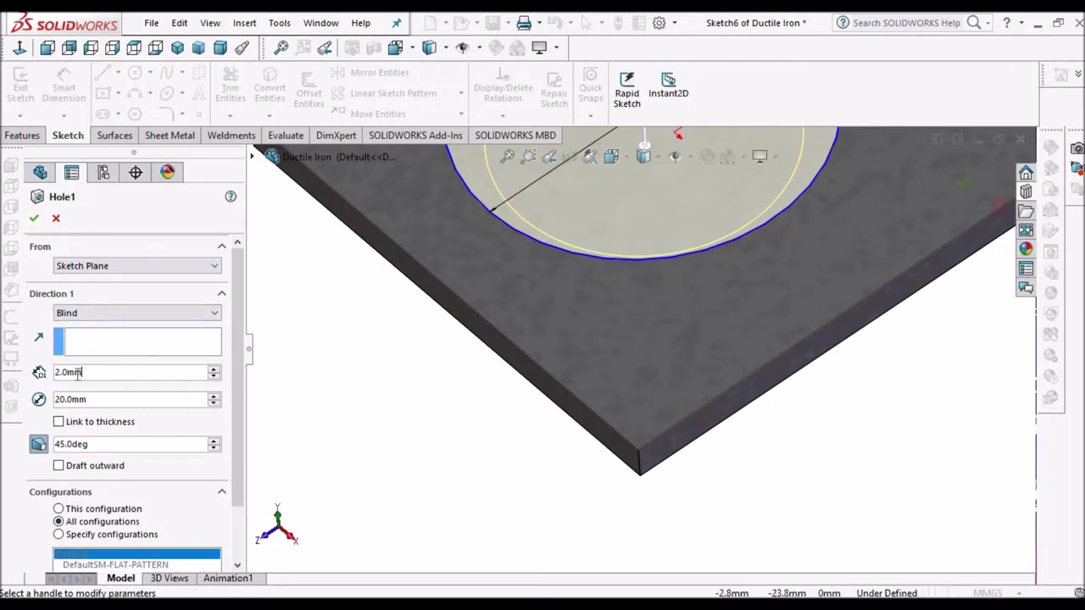
drag(88, 372, 39, 367)
scroll(683, 336, up, 5)
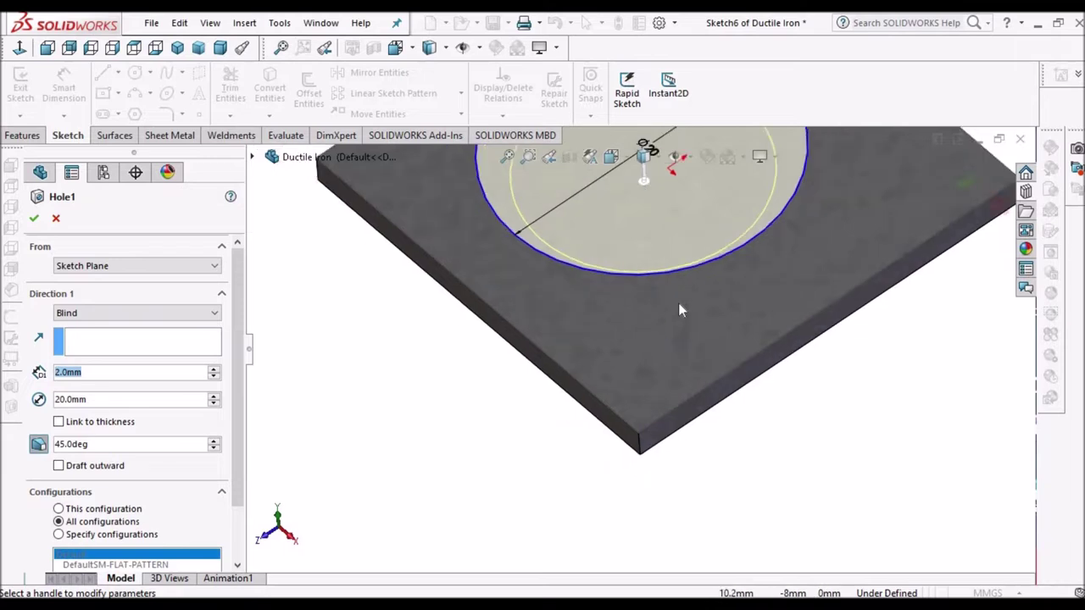
click(34, 218)
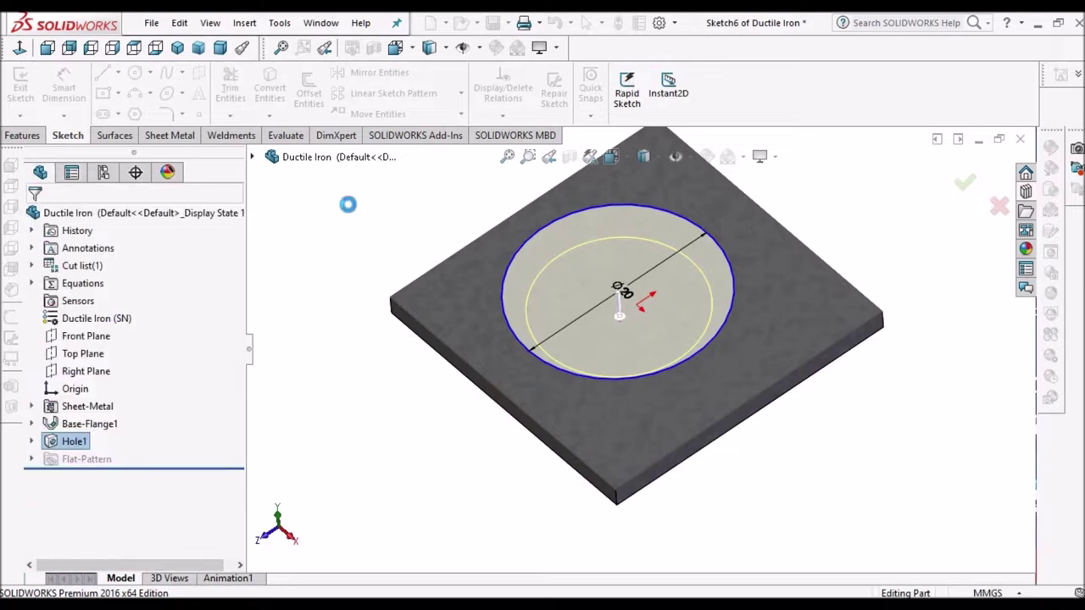
Undo the tapered hole, leaving the plain plate.
click(390, 235)
scroll(628, 326, up, 3)
middle_drag(629, 324, 625, 258)
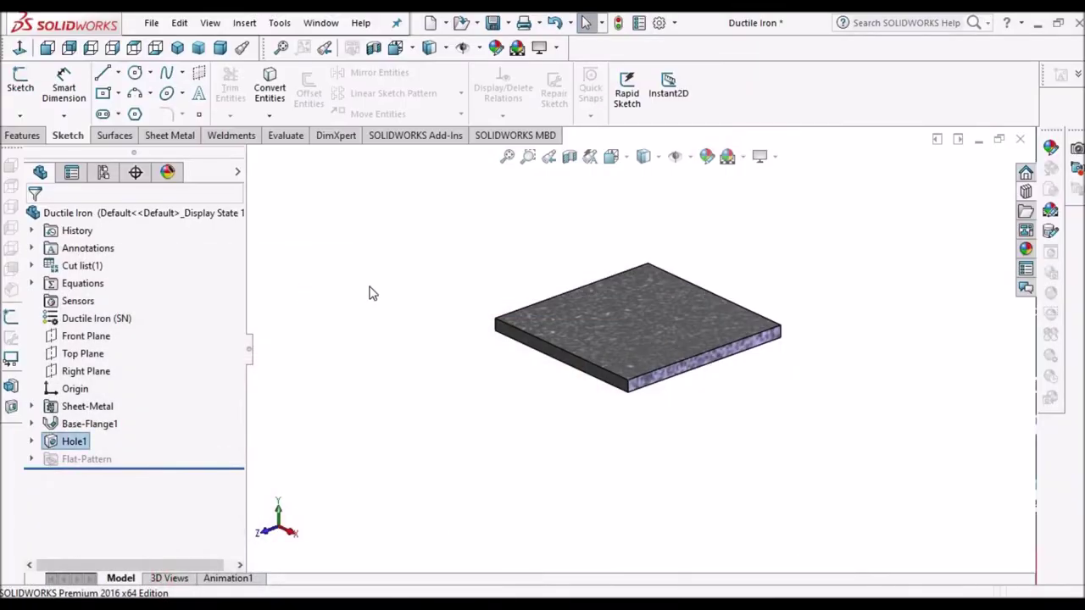
key(ctrl+z)
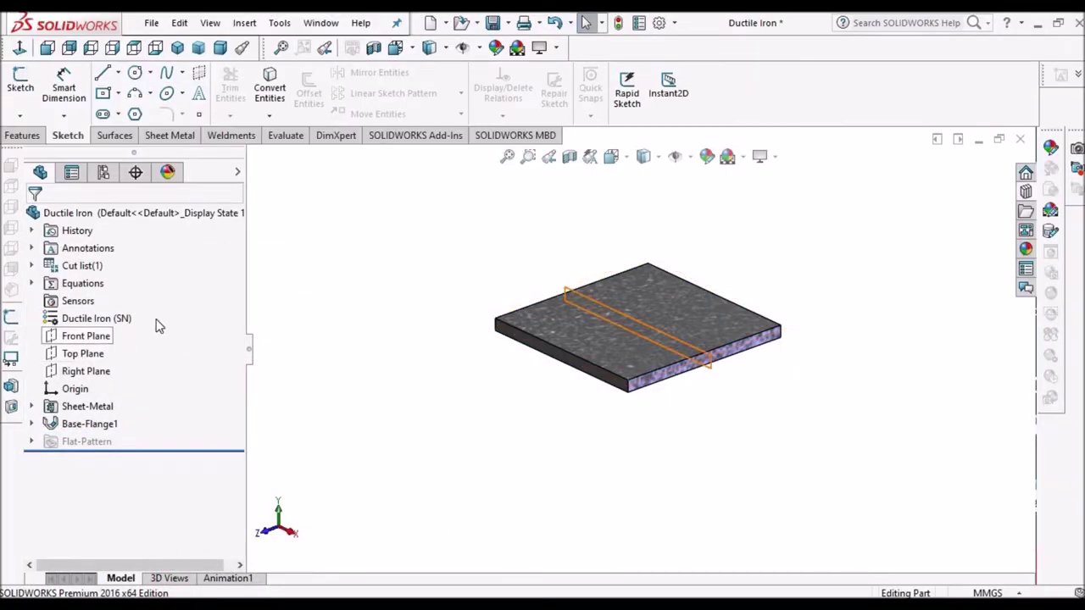
Start a sketch on the Front Plane and switch the model to an unshaded, edges-only display.
click(88, 336)
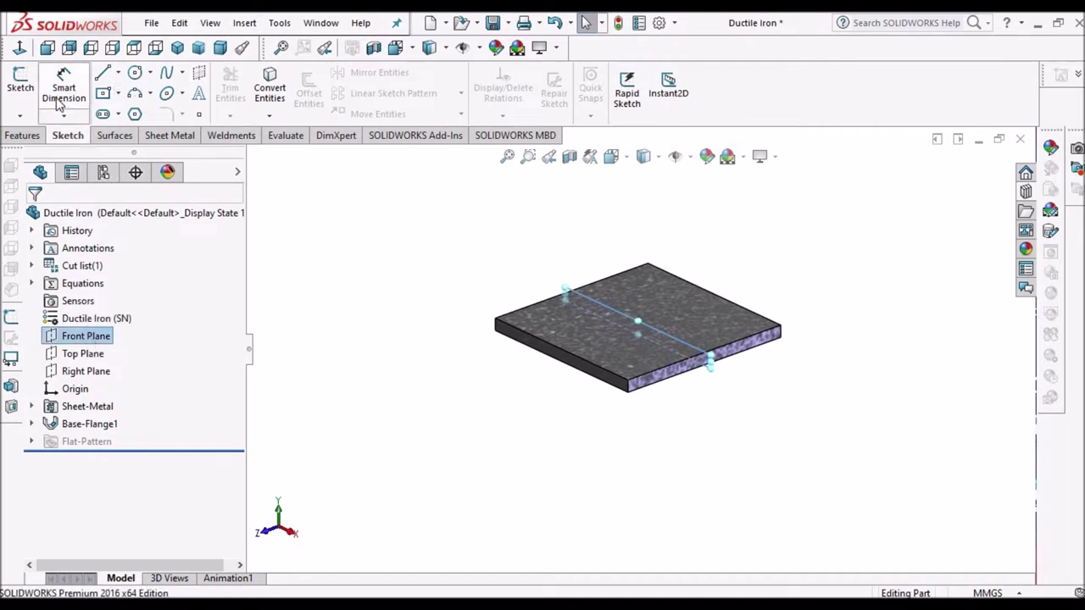
click(21, 81)
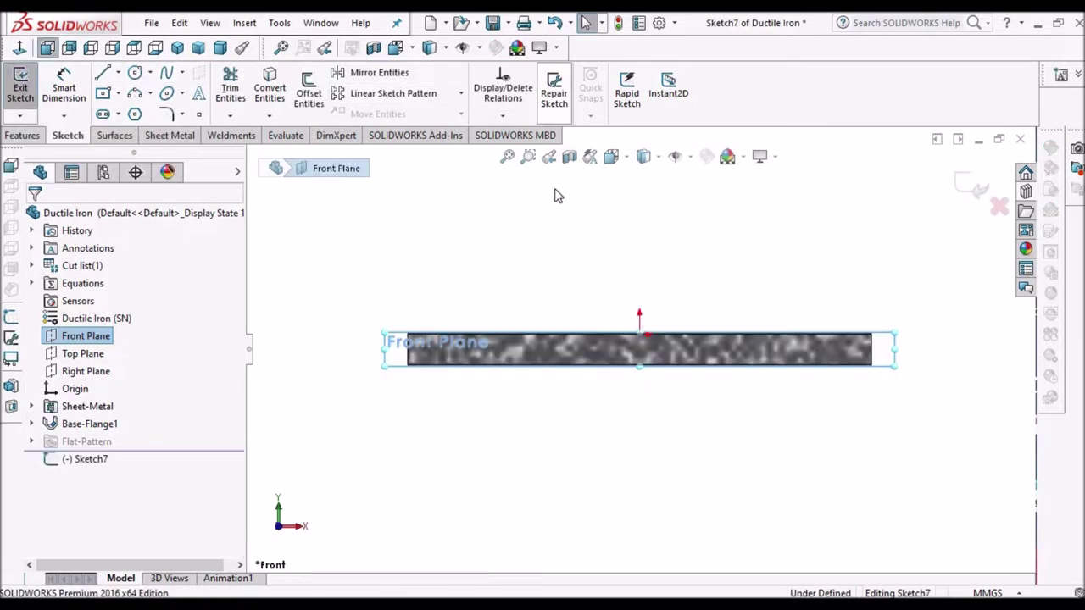
click(23, 135)
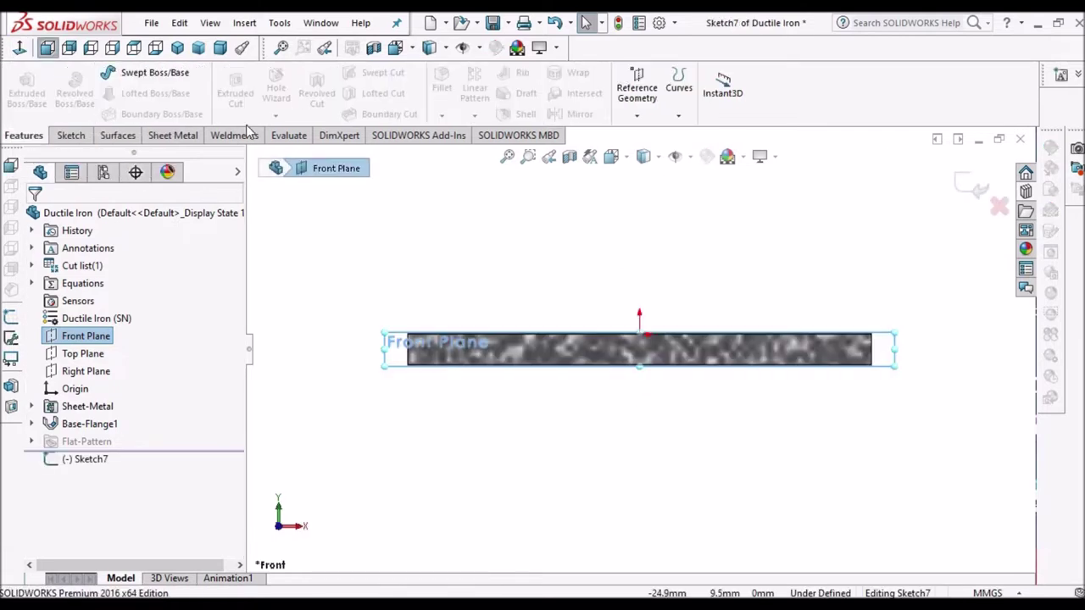
click(646, 157)
click(759, 258)
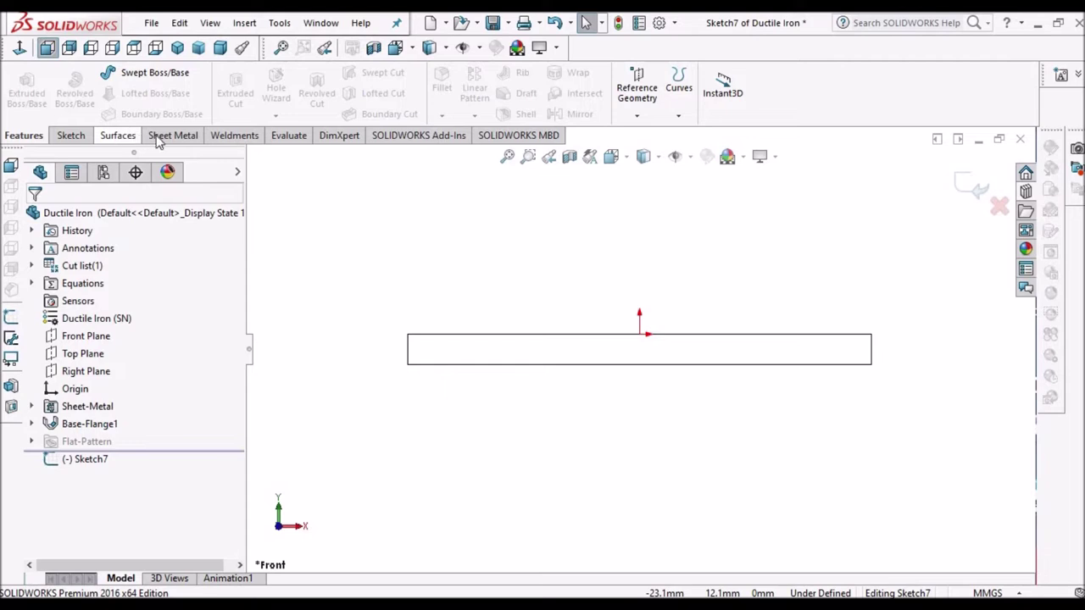
click(71, 136)
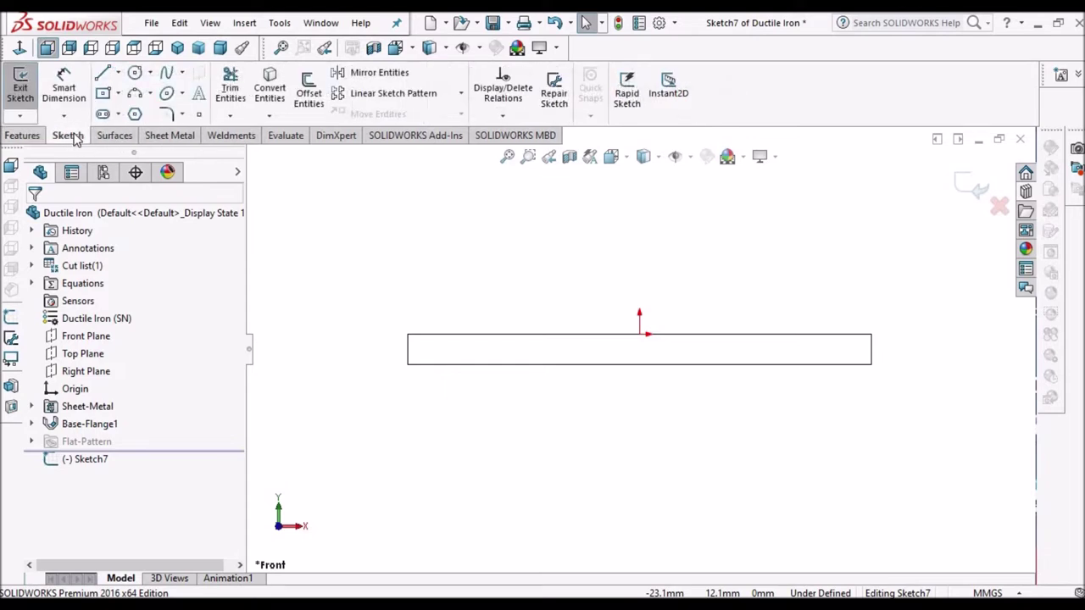
Draw a vertical centerline from the origin down past the plate's lower edge.
click(118, 73)
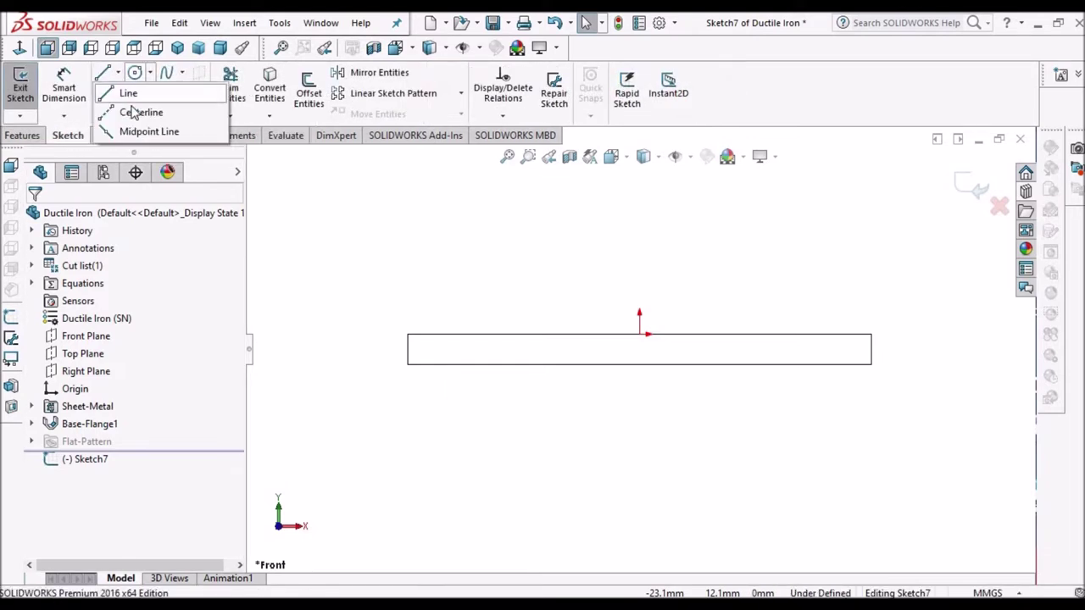
click(640, 333)
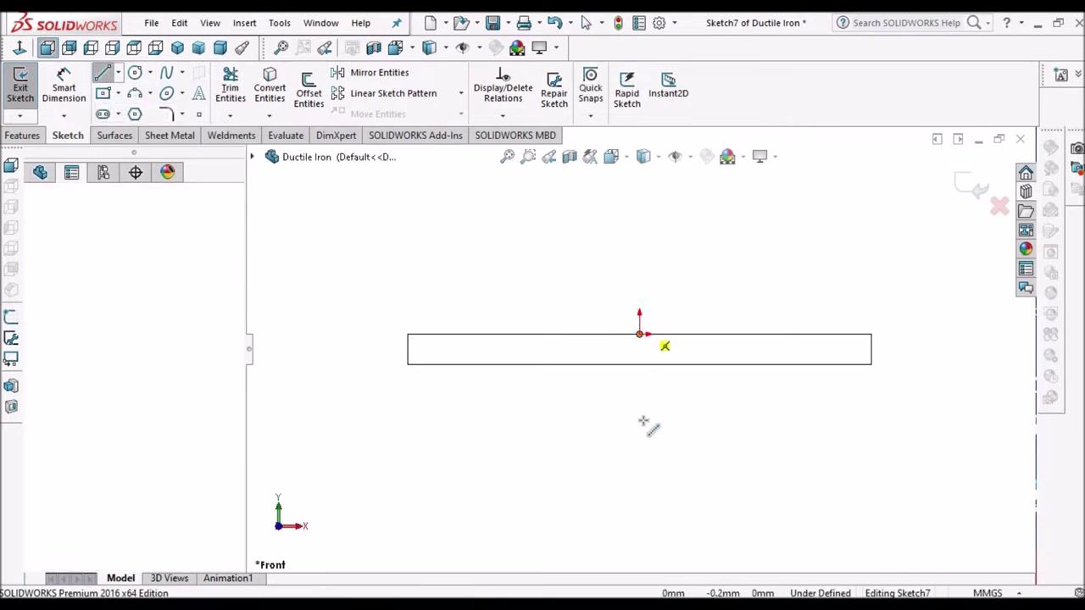
click(641, 420)
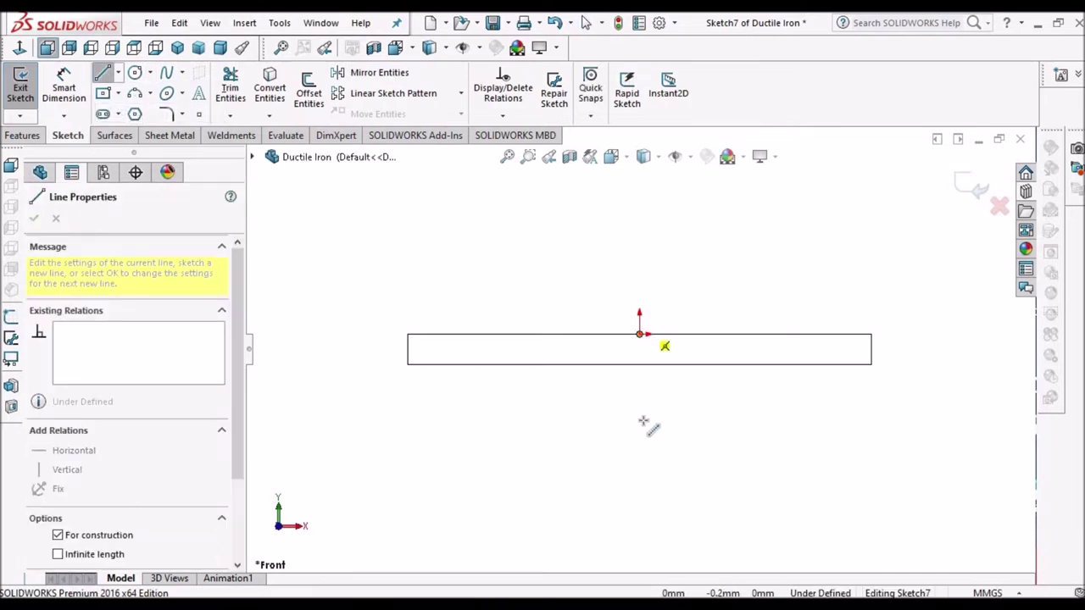
right_click(573, 237)
click(578, 245)
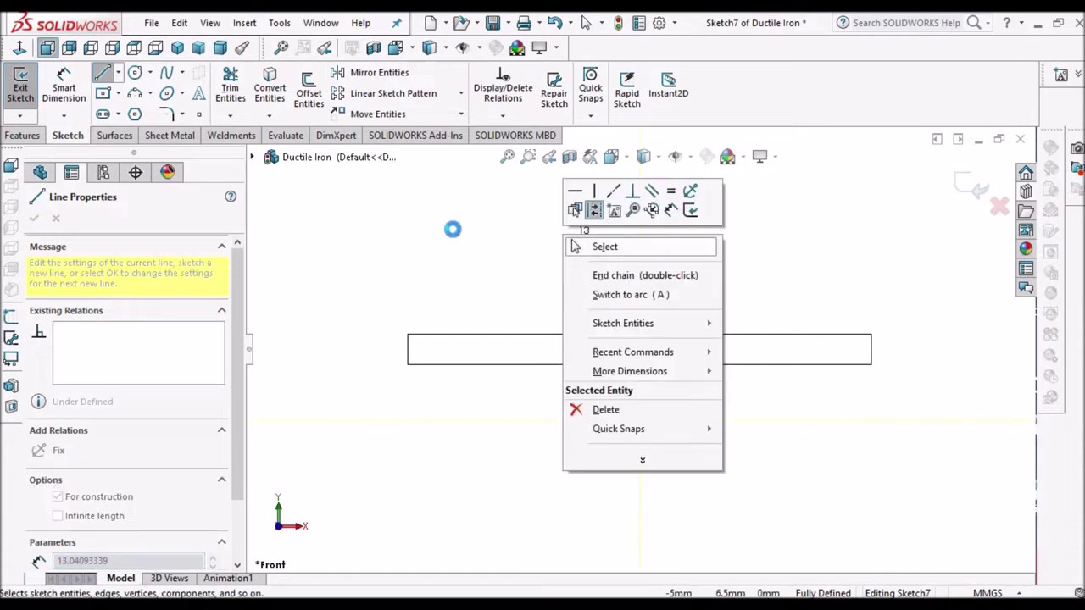
key(Escape)
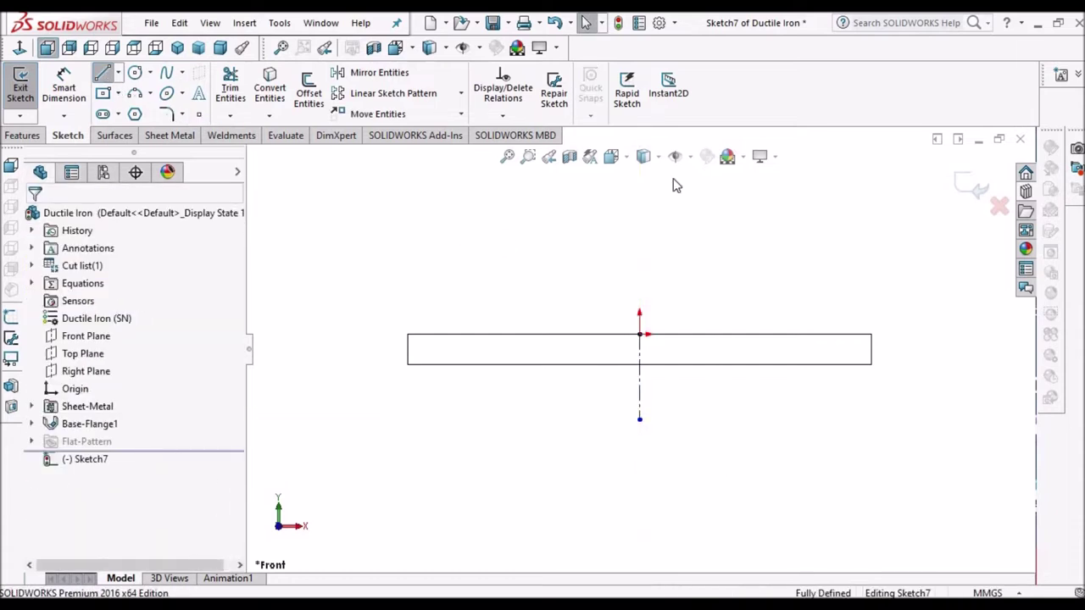
Draw a closed stepped half-profile from the origin across the plate thickness, with an outer drop of about 0.9 mm and an inner drop of about 1.1 mm.
key(l)
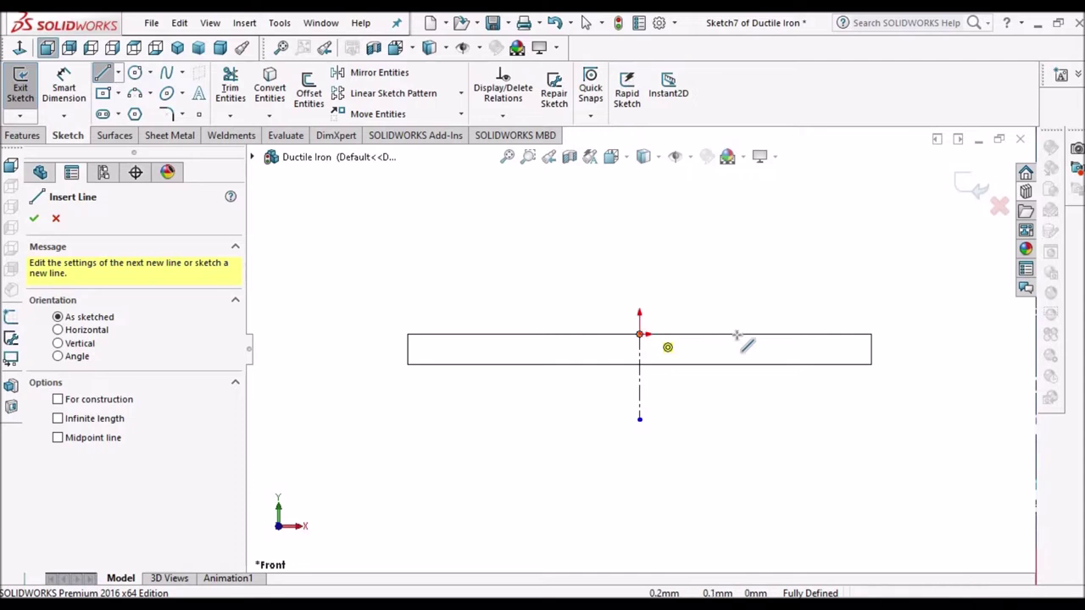
click(757, 335)
scroll(757, 350, down, 1)
scroll(762, 349, down, 1)
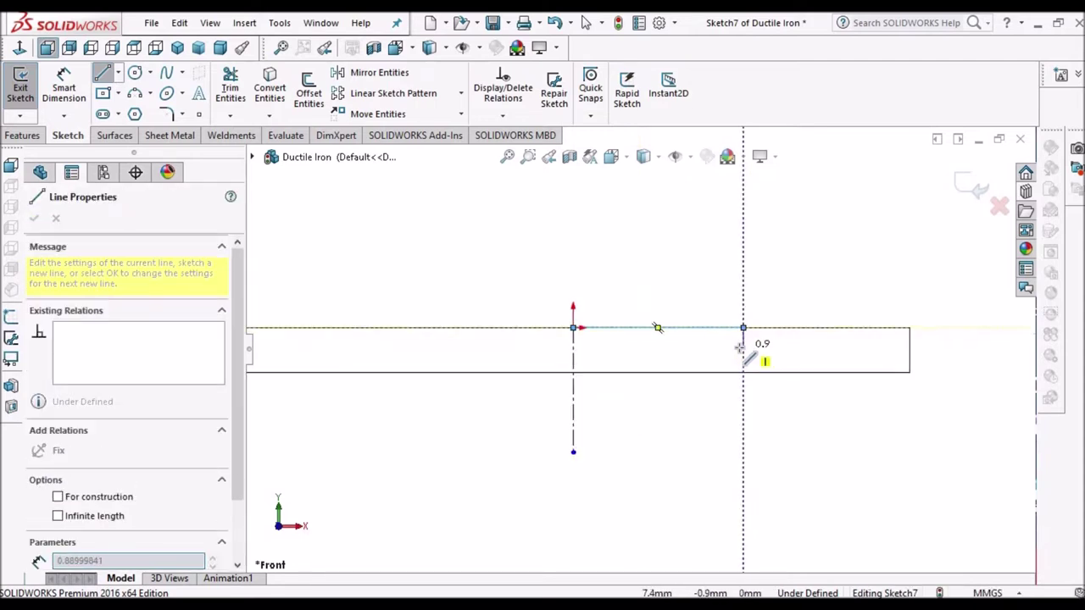
click(743, 346)
click(694, 347)
click(693, 372)
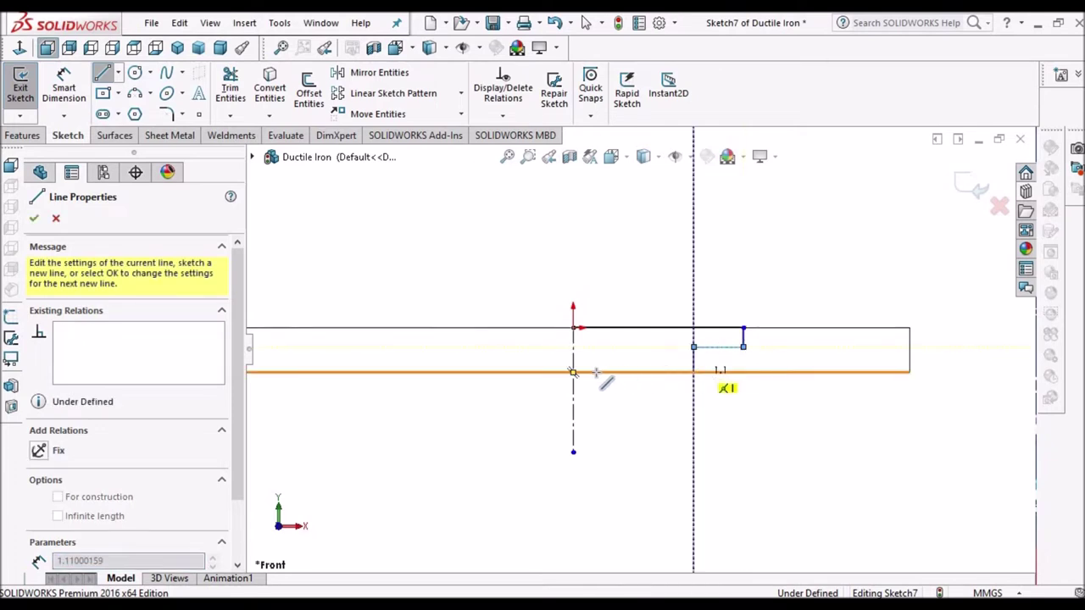
click(573, 371)
click(573, 328)
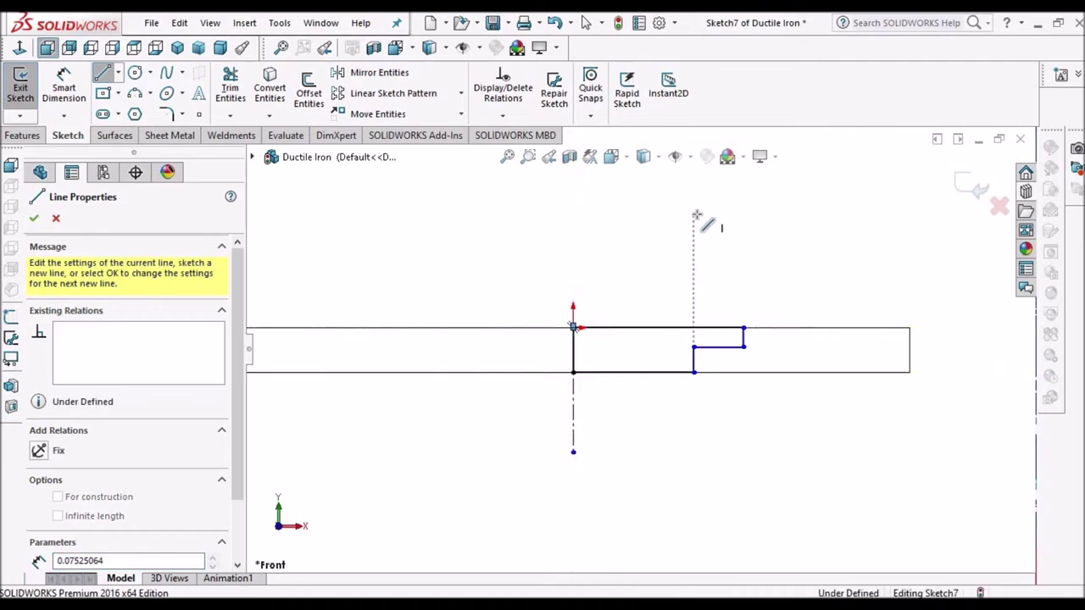
right_click(698, 223)
click(734, 230)
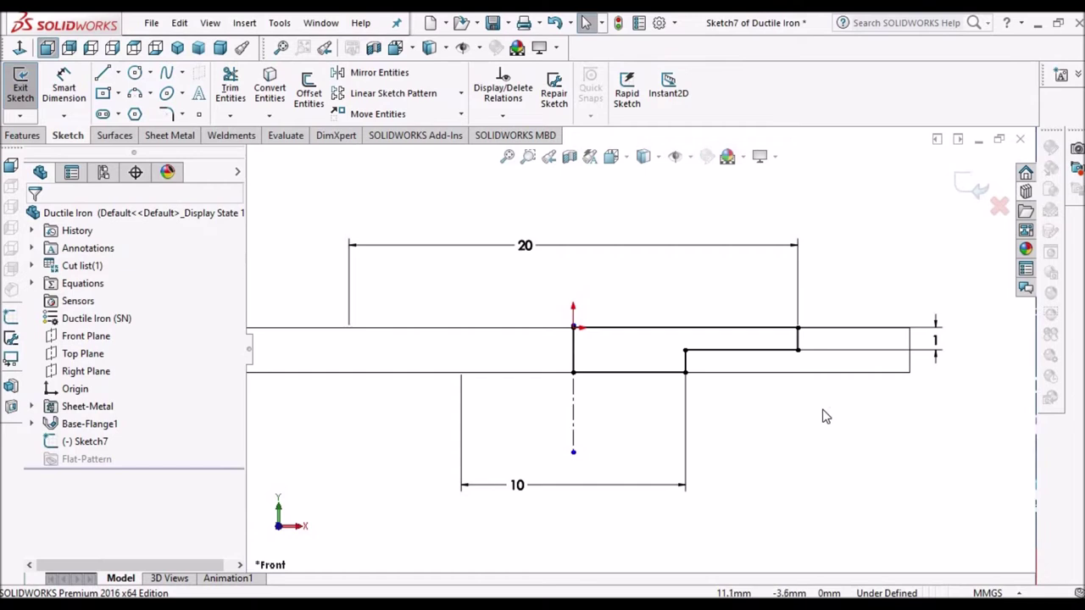
Move the 1 mm step-depth dimension closer to the profile and exit the sketch.
drag(937, 343, 868, 282)
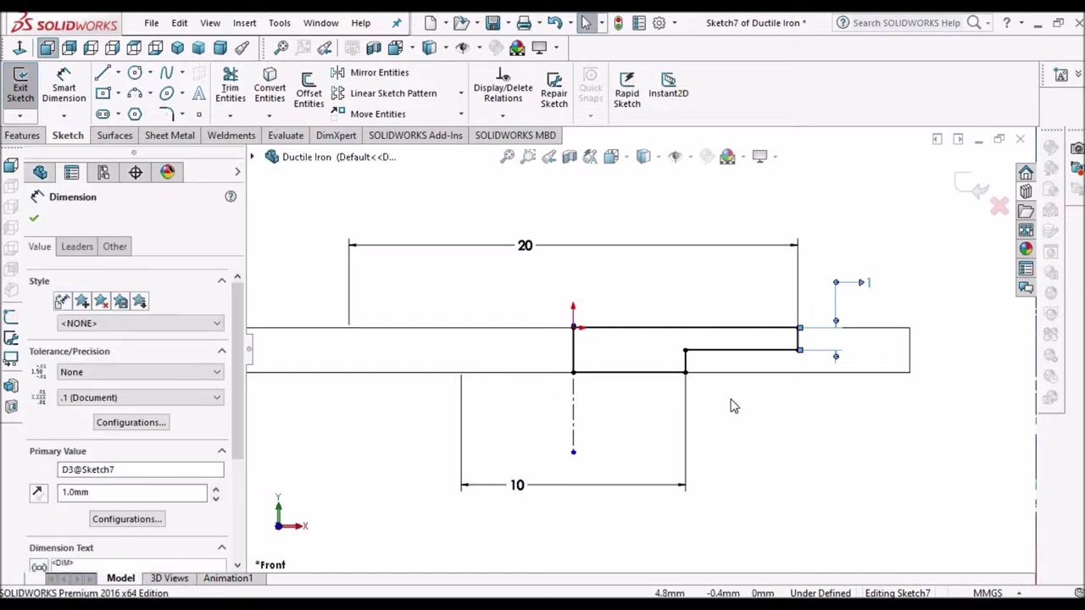
click(844, 392)
click(963, 185)
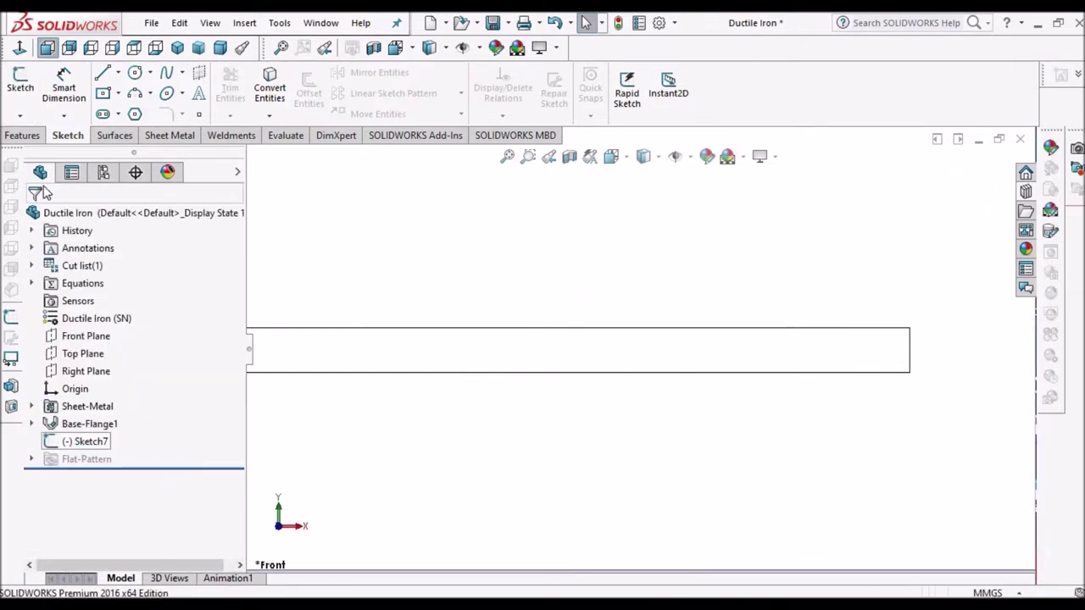
Make a 360° revolved cut of the stepped profile region about the vertical centerline.
click(23, 135)
click(315, 88)
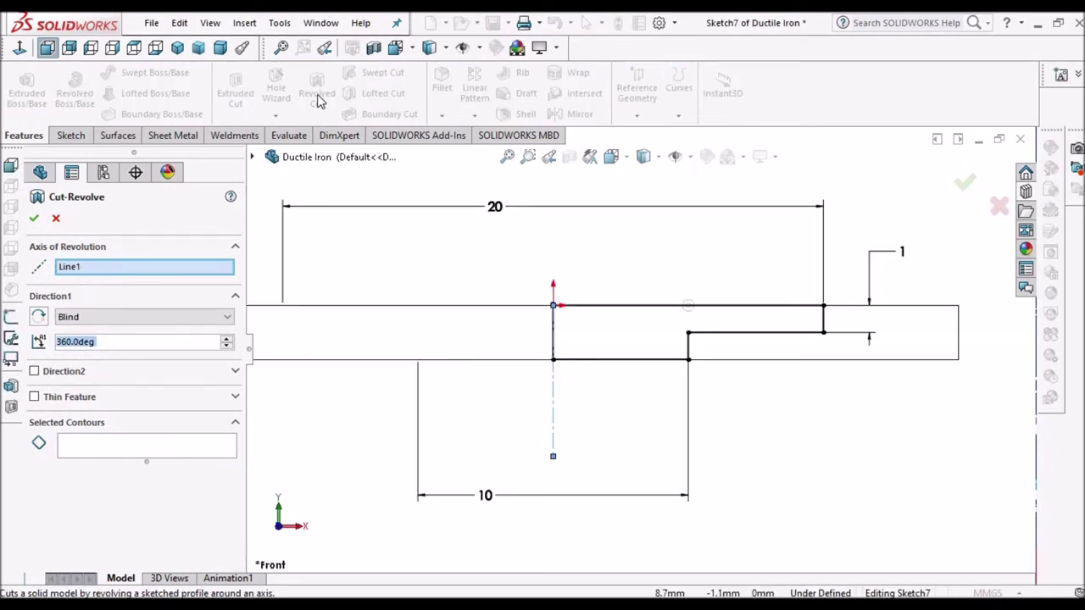
click(634, 332)
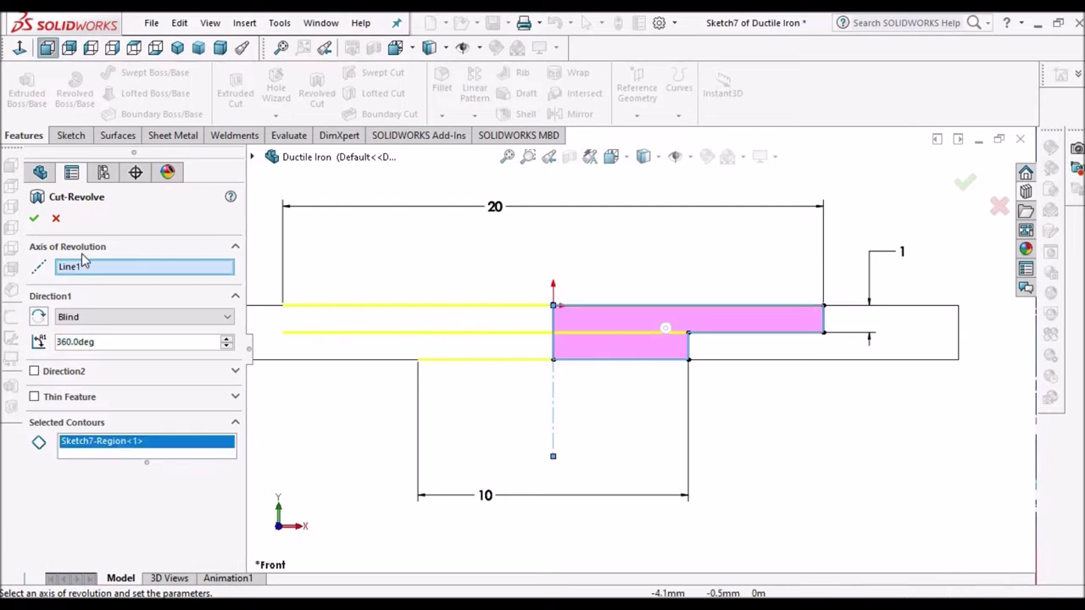
click(34, 218)
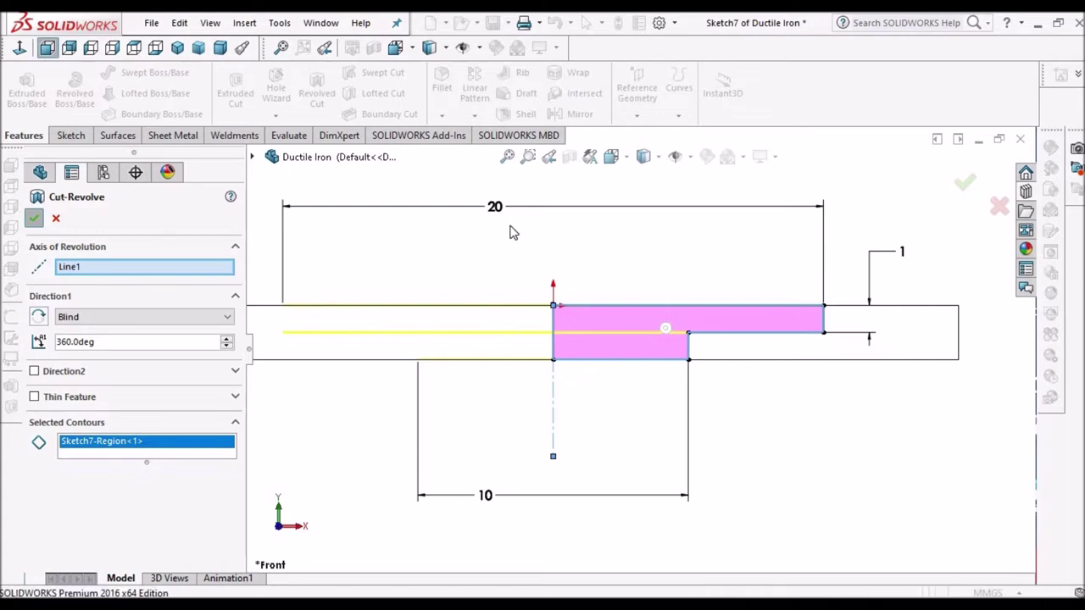
Display the plate shaded with edges and view the stepped hole from above at an angle.
click(629, 156)
click(650, 245)
mouse_move(640, 269)
middle_down()
mouse_move(632, 296)
mouse_move(648, 373)
mouse_move(588, 308)
mouse_move(596, 359)
mouse_move(625, 351)
mouse_move(613, 323)
middle_up()
scroll(630, 380, up, 3)
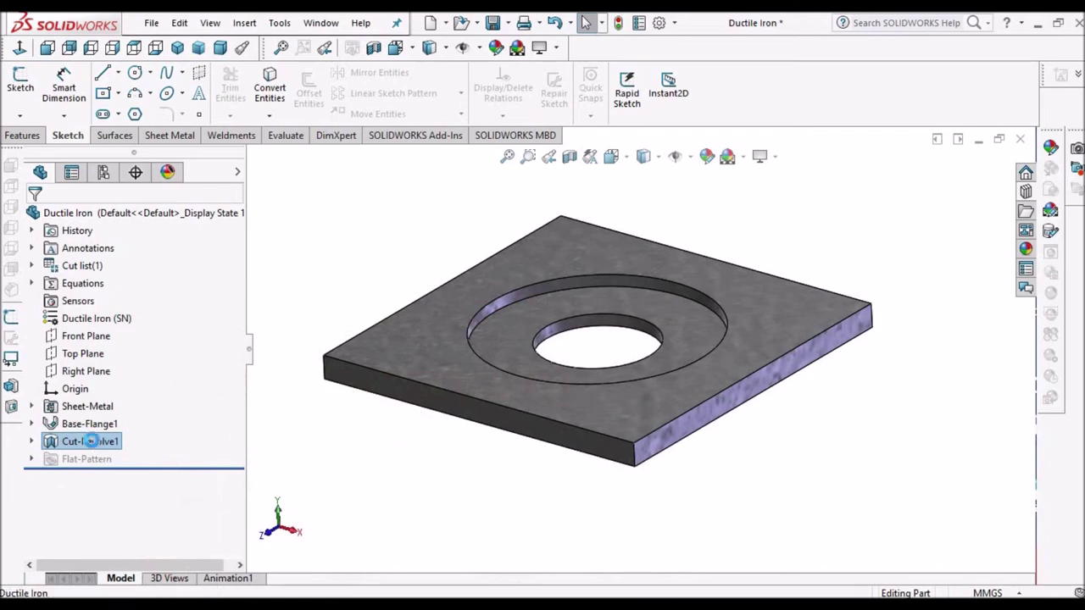
Open the revolved cut's sketch for editing, face it straight on, and display the plate without shading.
right_click(93, 447)
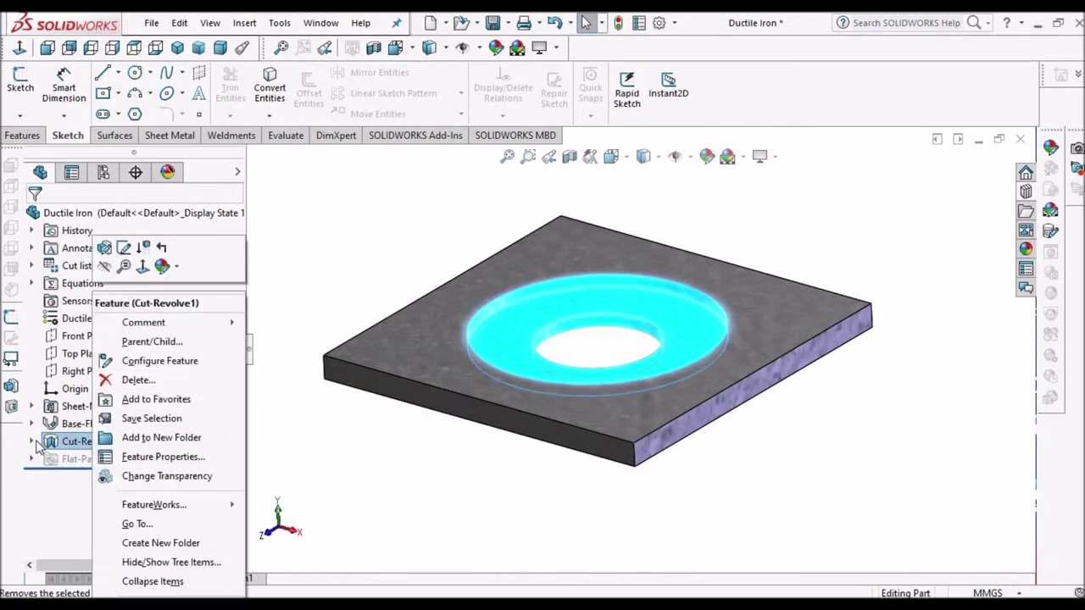
click(32, 441)
right_click(88, 459)
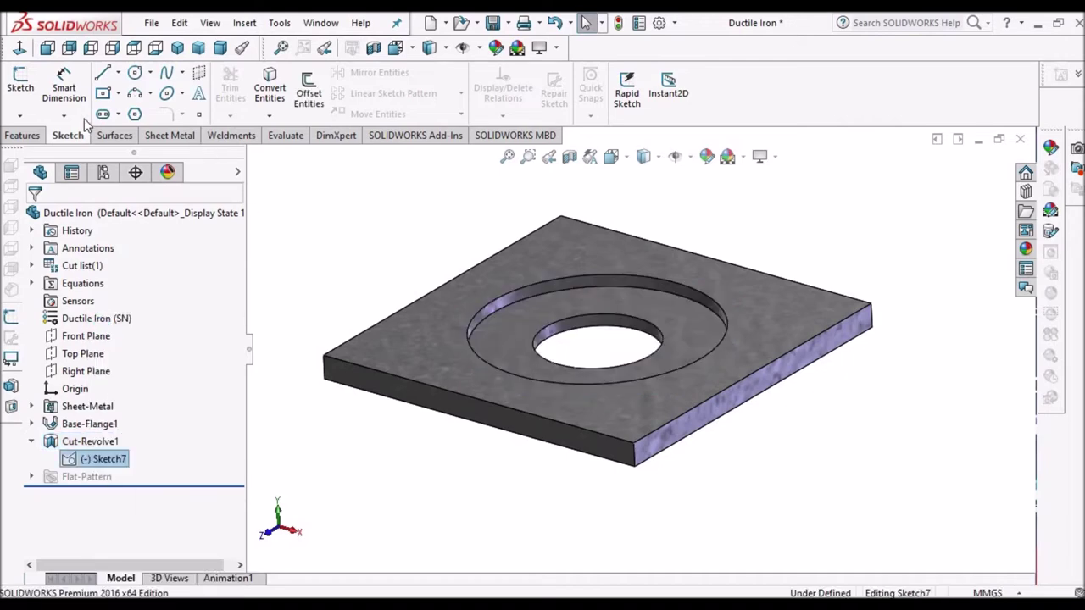
click(19, 48)
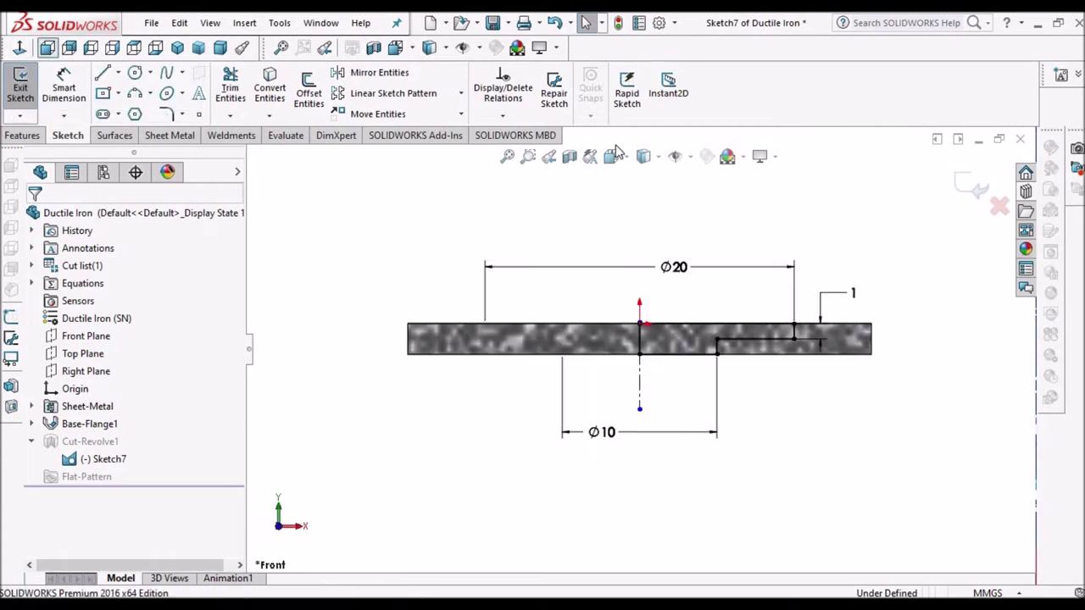
click(657, 158)
click(650, 271)
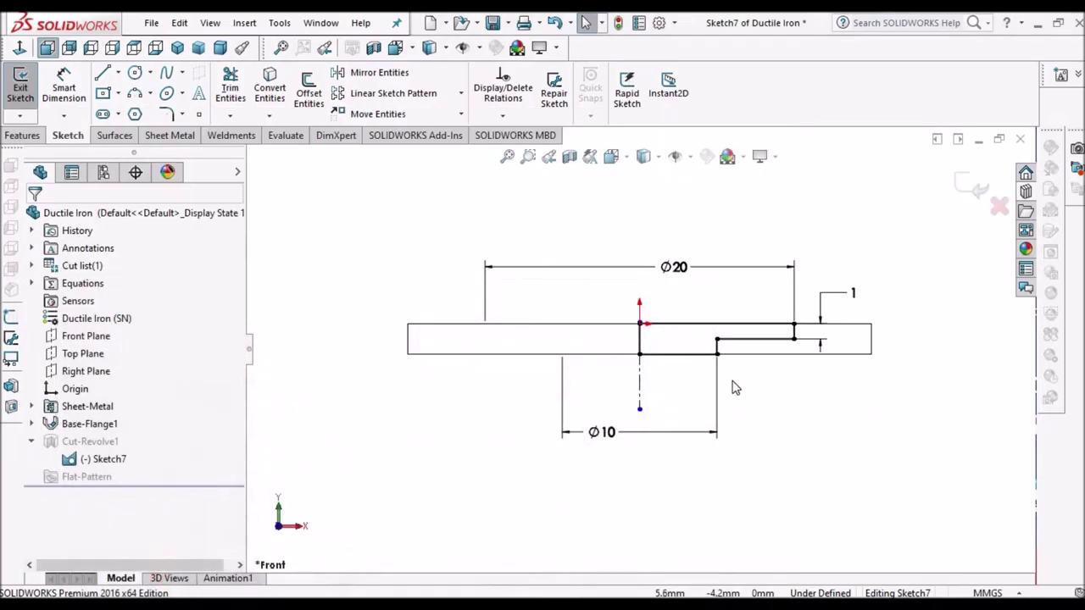
Delete the short inner vertical line of the stepped profile, between the step and the plate's lower edge.
scroll(741, 377, down, 2)
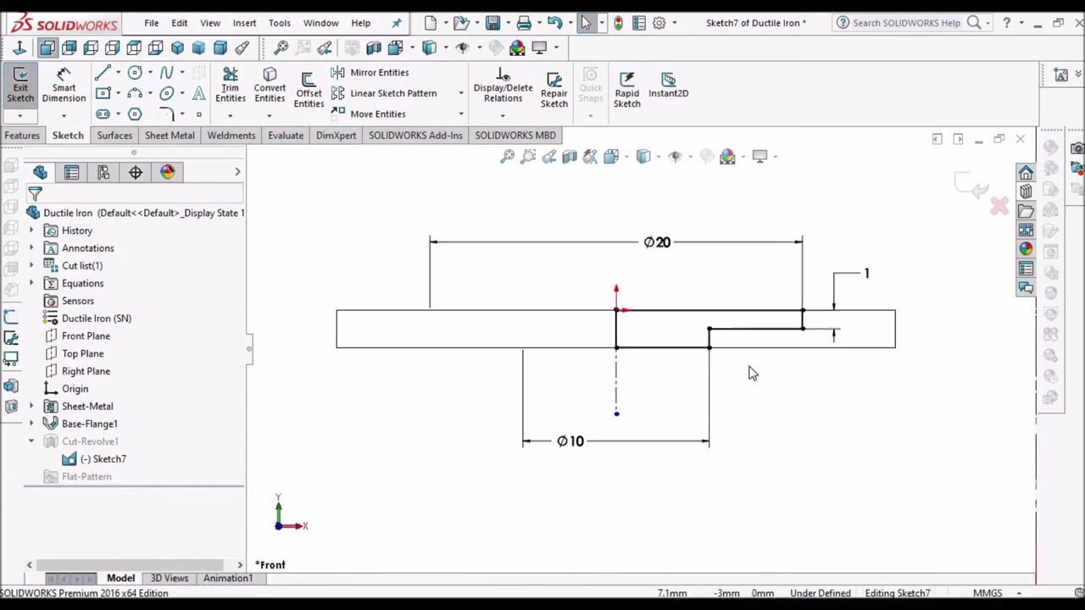
click(710, 339)
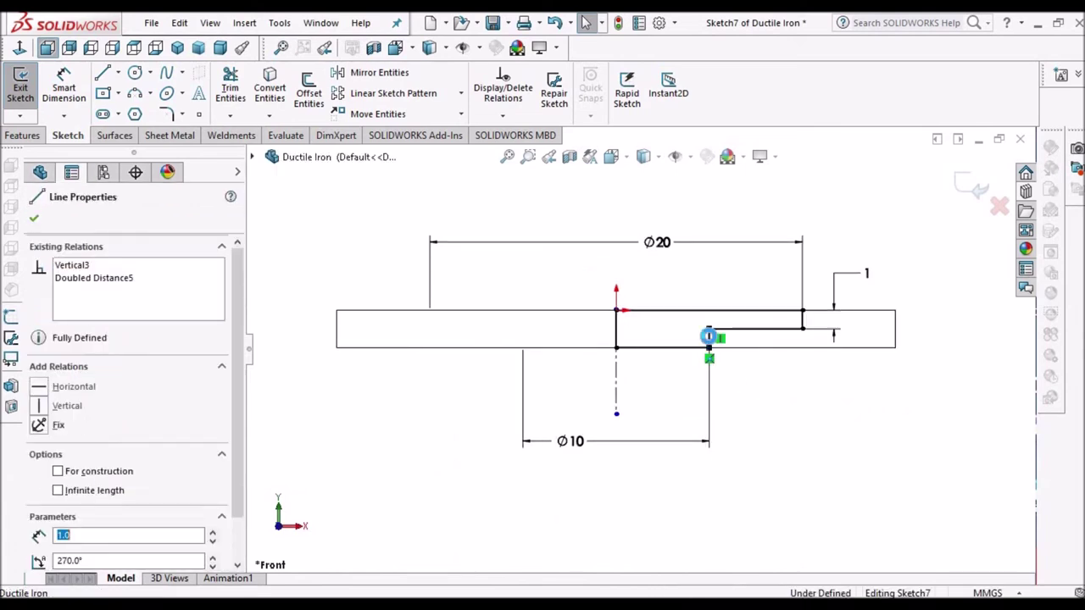
key(Delete)
Delete the horizontal relation of the profile's step line.
click(765, 337)
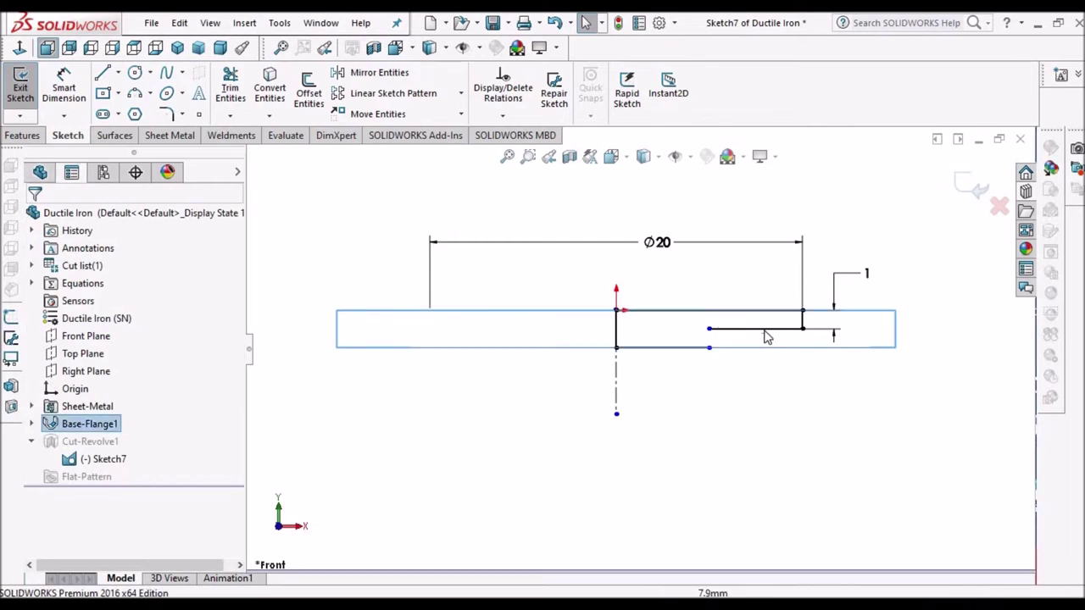
click(765, 334)
right_click(100, 285)
click(151, 294)
click(35, 220)
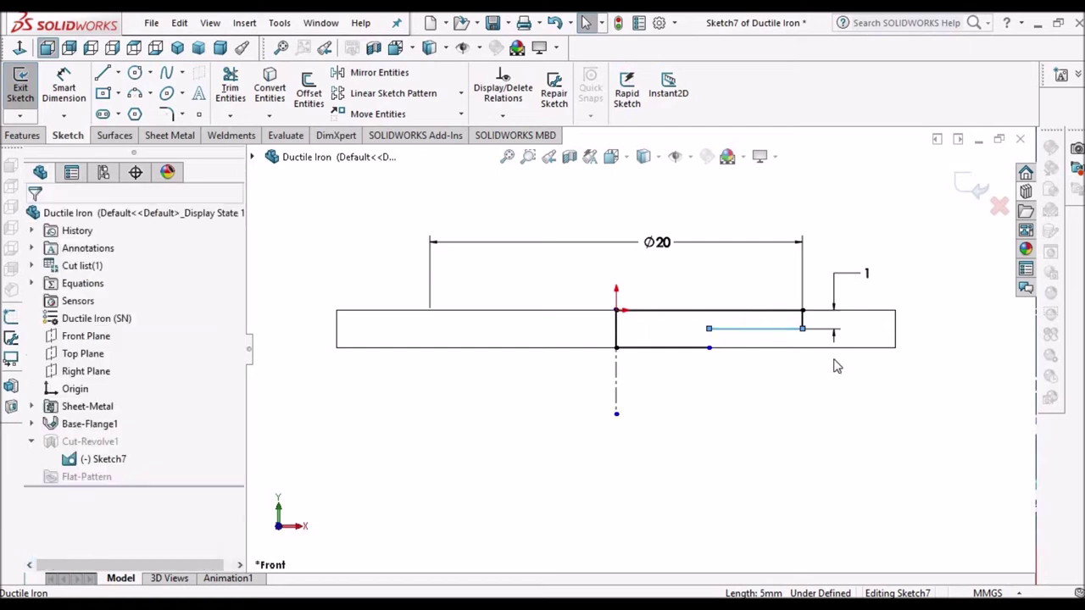
Move the step line's inner endpoint onto the end of the profile's bottom line to close a sloped profile, and exit the sketch.
drag(710, 329, 707, 349)
scroll(712, 349, down, 1)
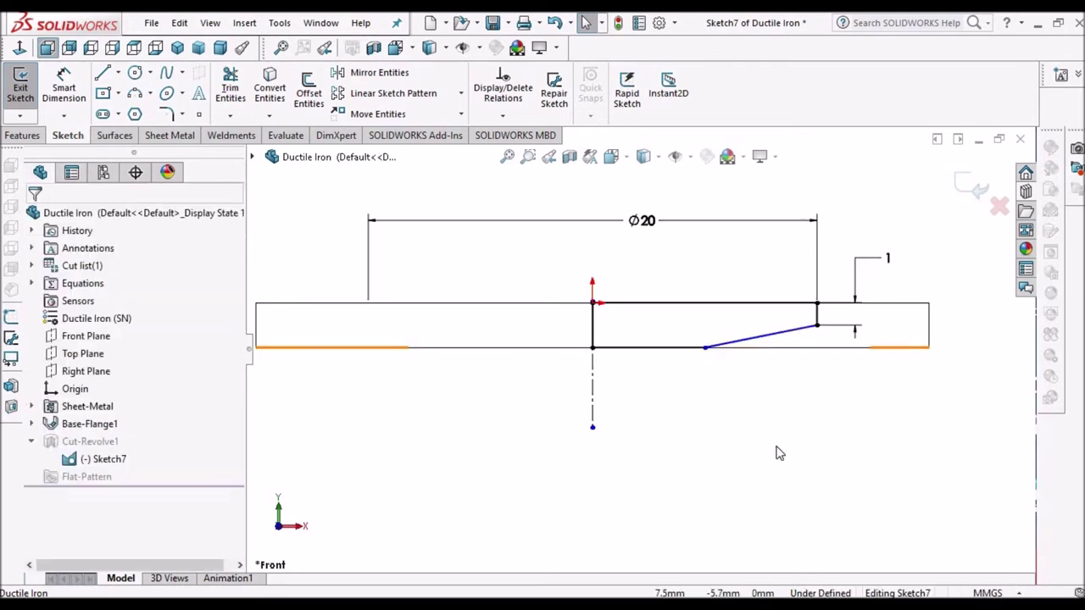
click(962, 188)
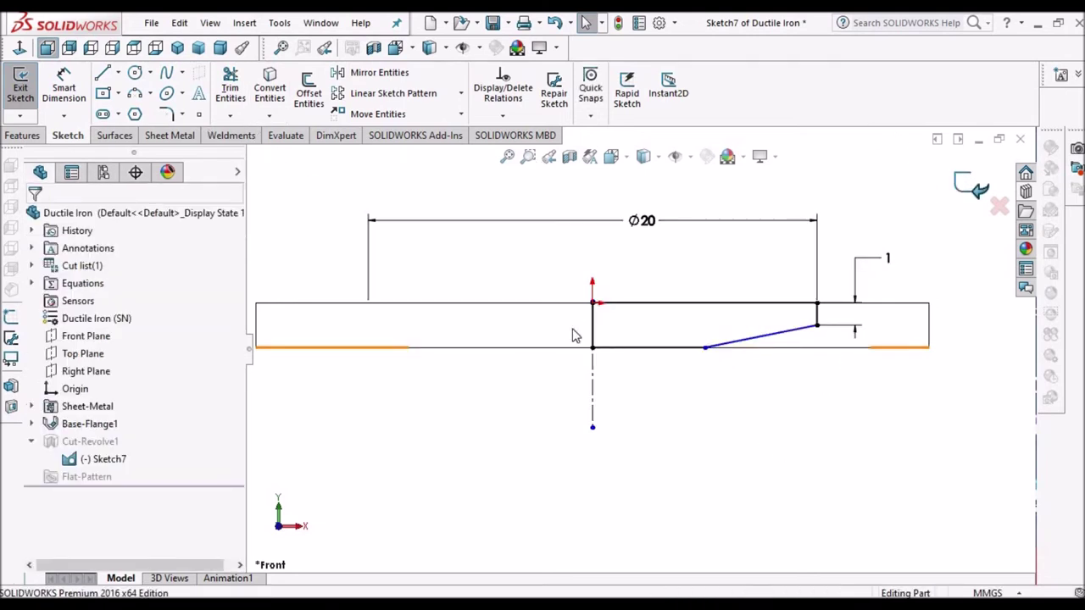
Display the plate shaded with edges and examine the sloped counterbore from several angles and in isometric view.
click(655, 158)
click(646, 178)
mouse_move(684, 264)
middle_down()
mouse_move(643, 325)
mouse_move(660, 399)
middle_up()
scroll(649, 359, up, 2)
scroll(650, 346, down, 1)
middle_drag(649, 332, 628, 296)
scroll(636, 339, up, 2)
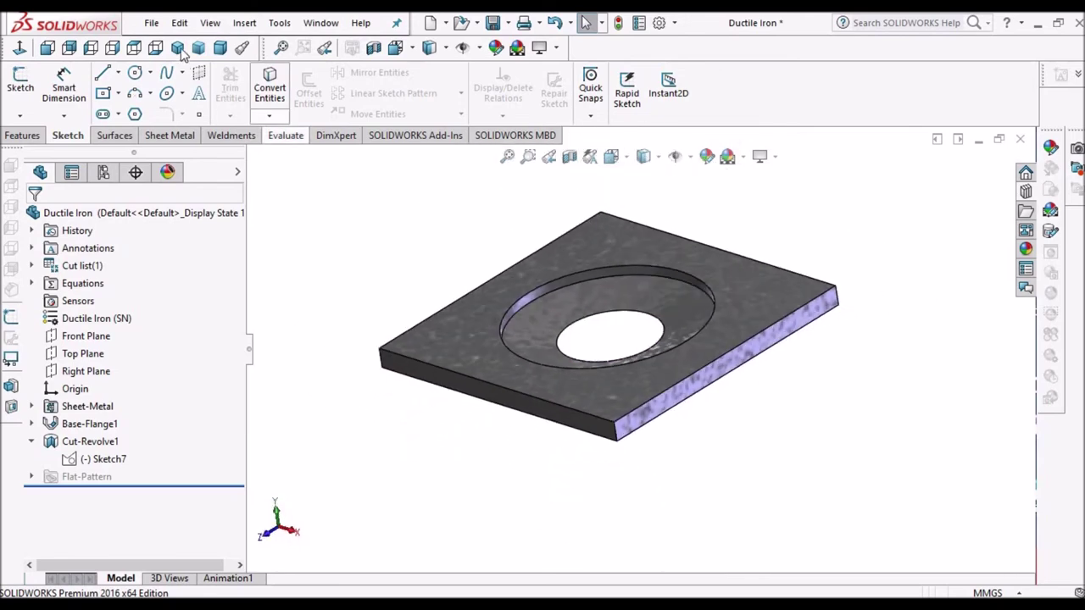
click(177, 47)
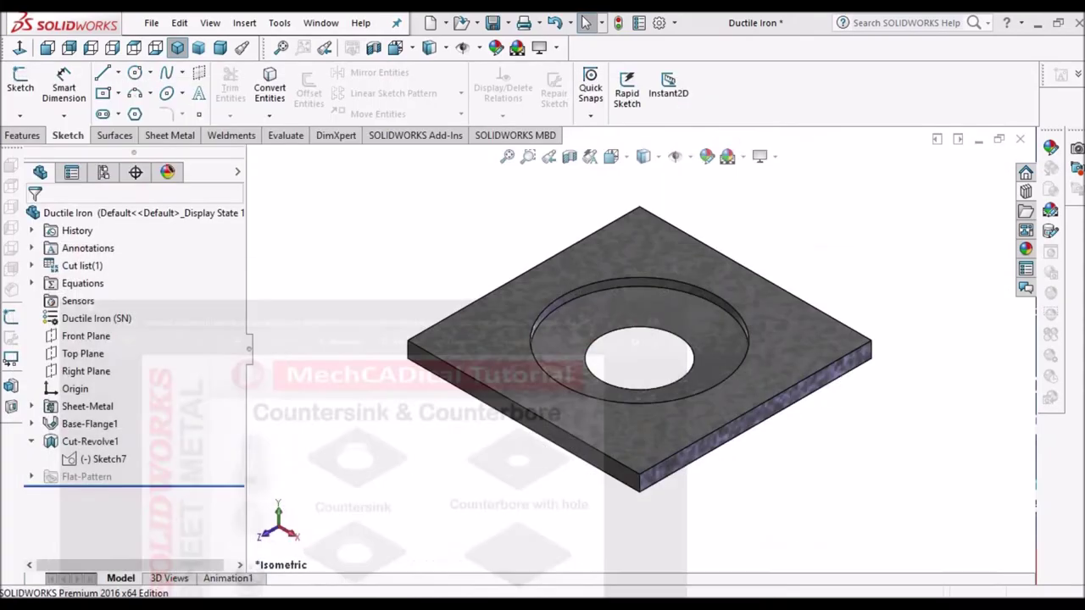
scroll(645, 376, down, 3)
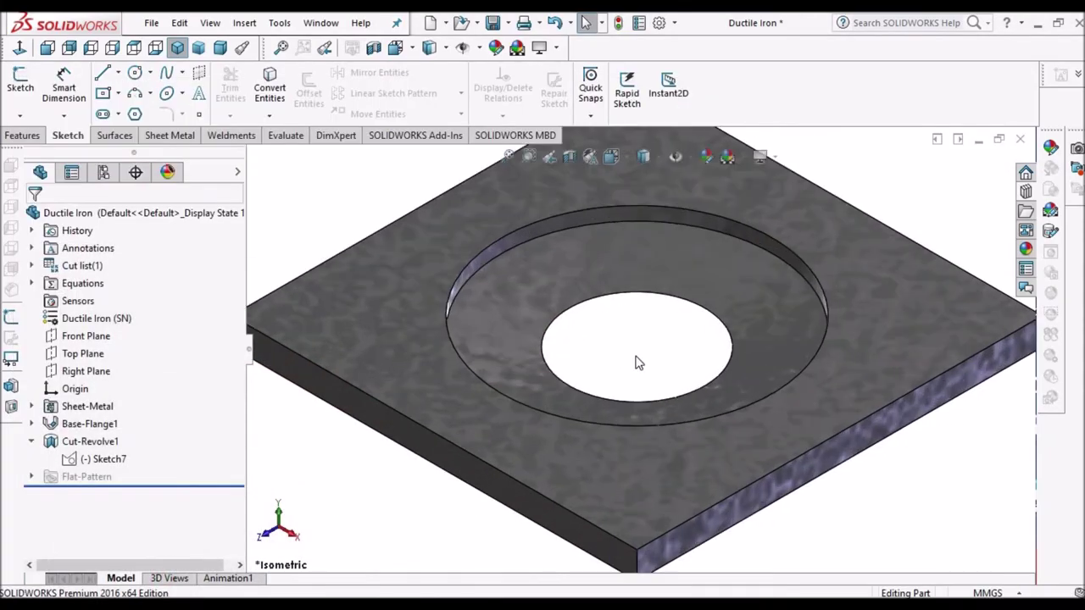
scroll(579, 353, up, 3)
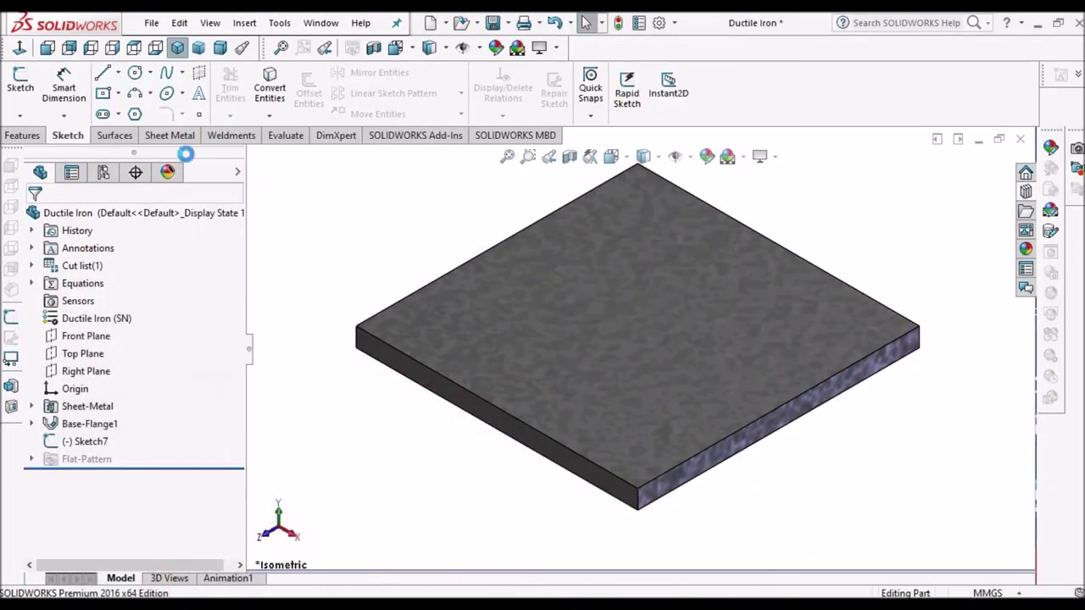
Cut a blind Simple Hole 20 mm in diameter and 1 mm deep near the middle of the plate's top face.
click(172, 136)
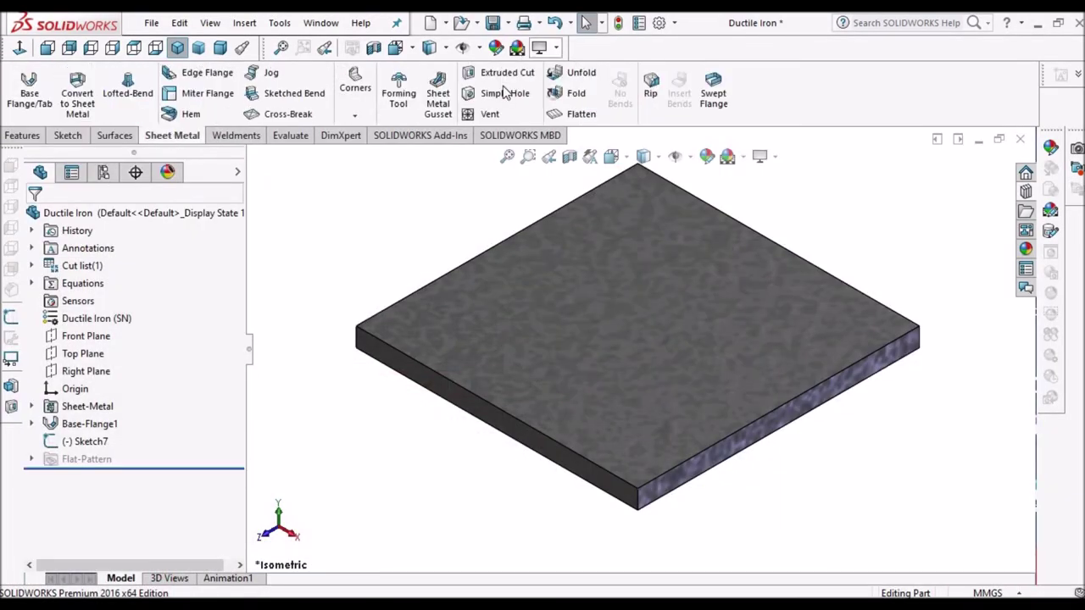
click(501, 92)
click(654, 318)
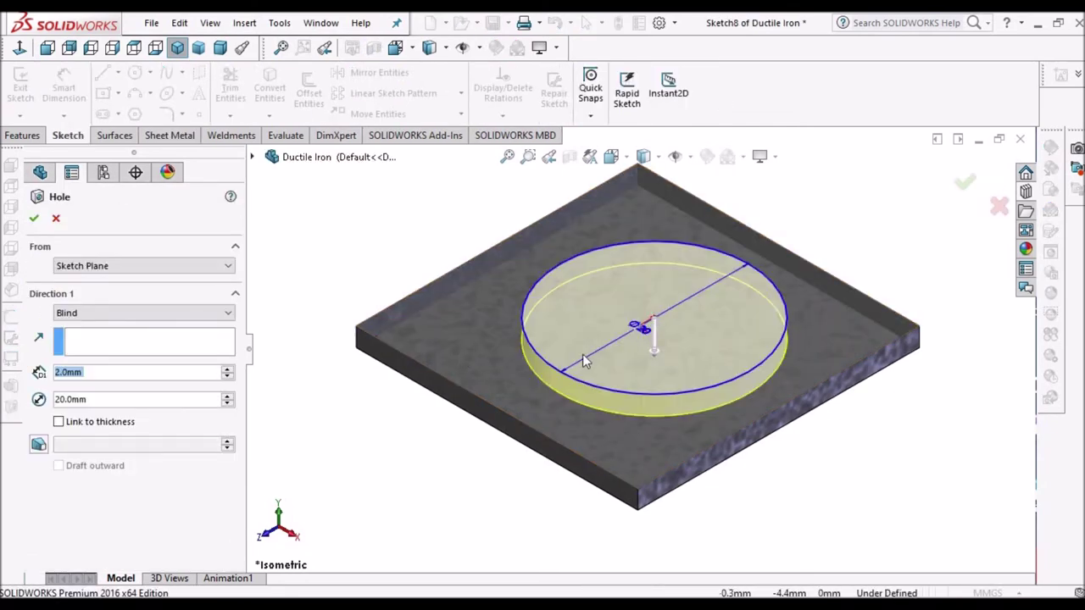
click(130, 373)
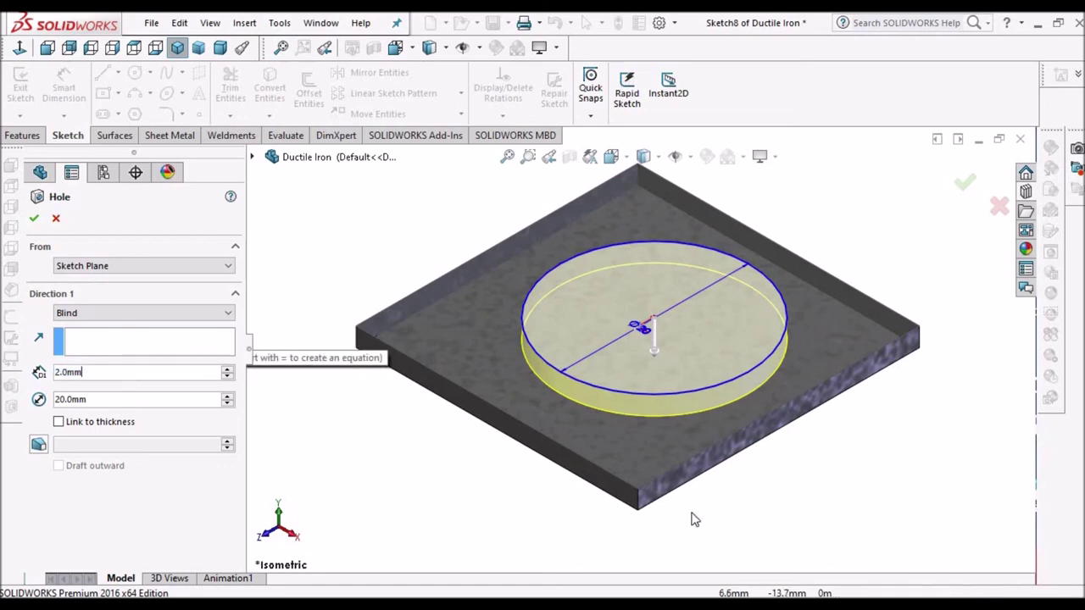
scroll(645, 500, down, 4)
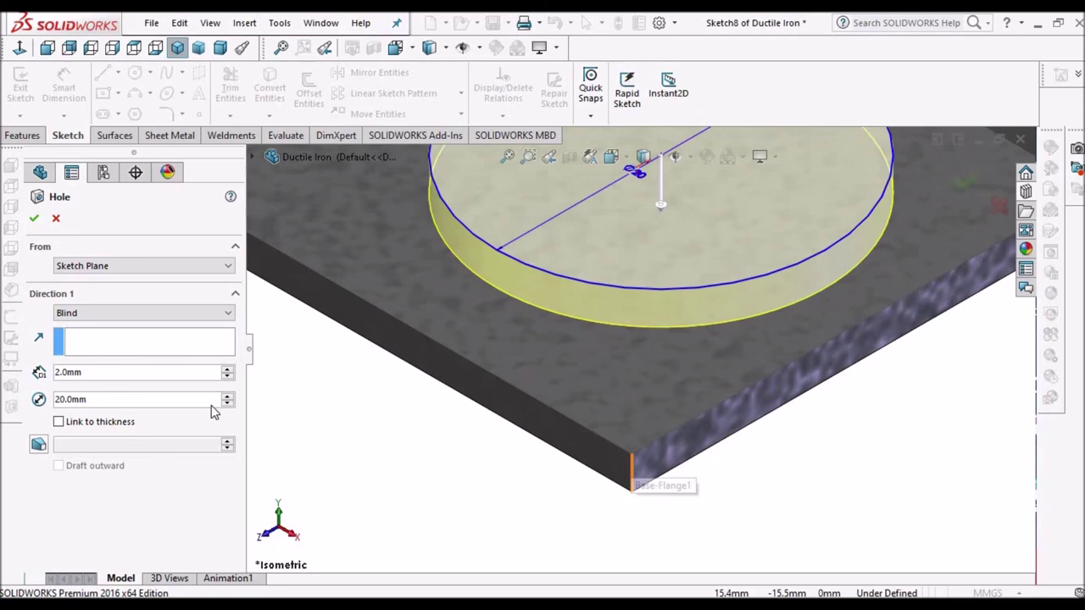
double_click(103, 373)
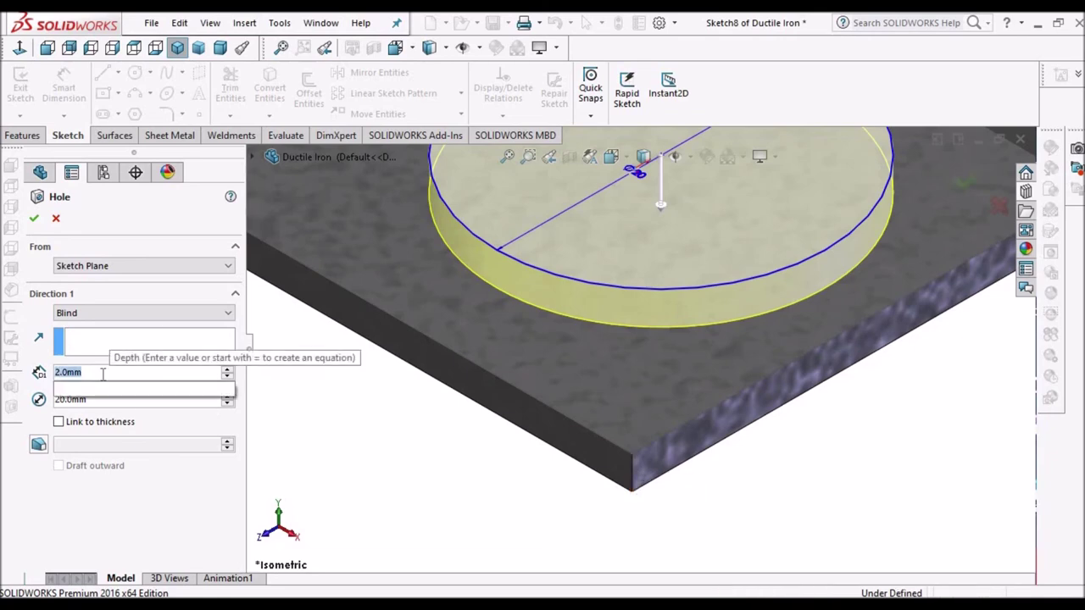
text(1)
key(Return)
scroll(693, 325, up, 2)
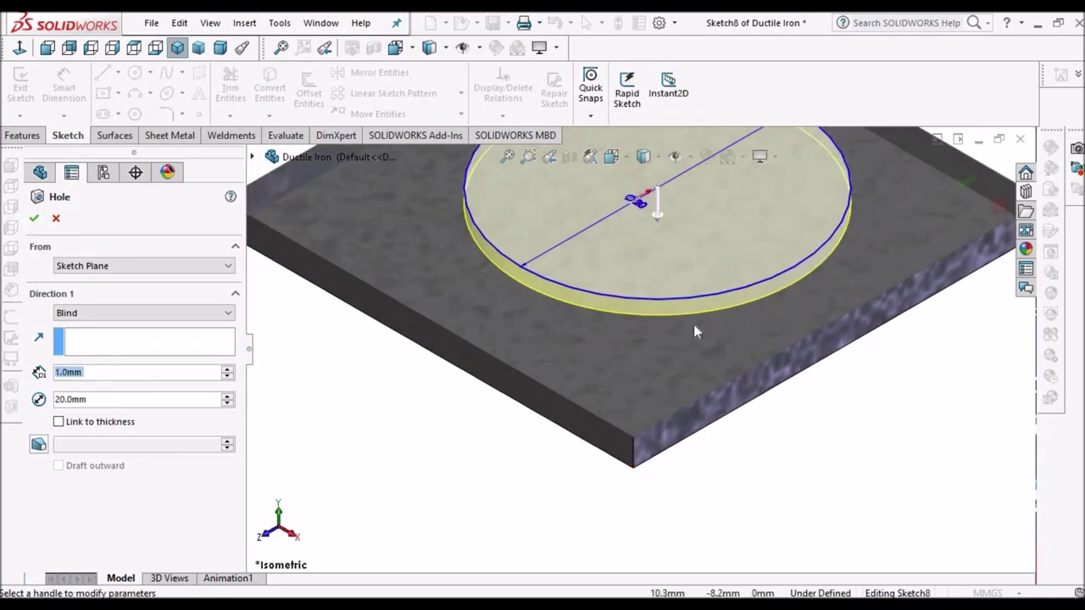
scroll(472, 310, up, 2)
click(34, 220)
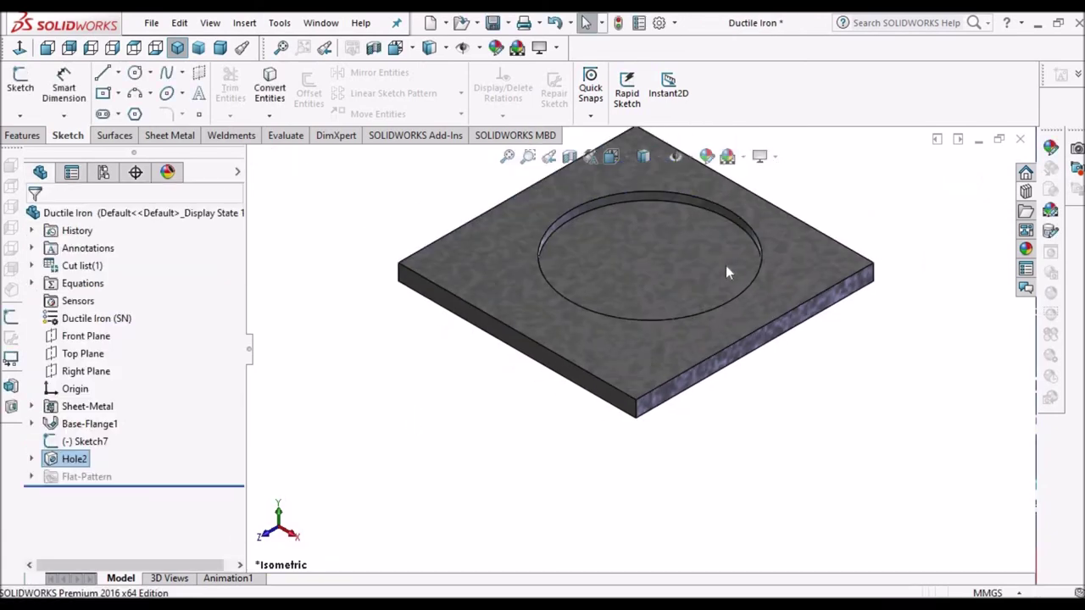
scroll(695, 287, down, 3)
scroll(611, 295, up, 2)
click(610, 295)
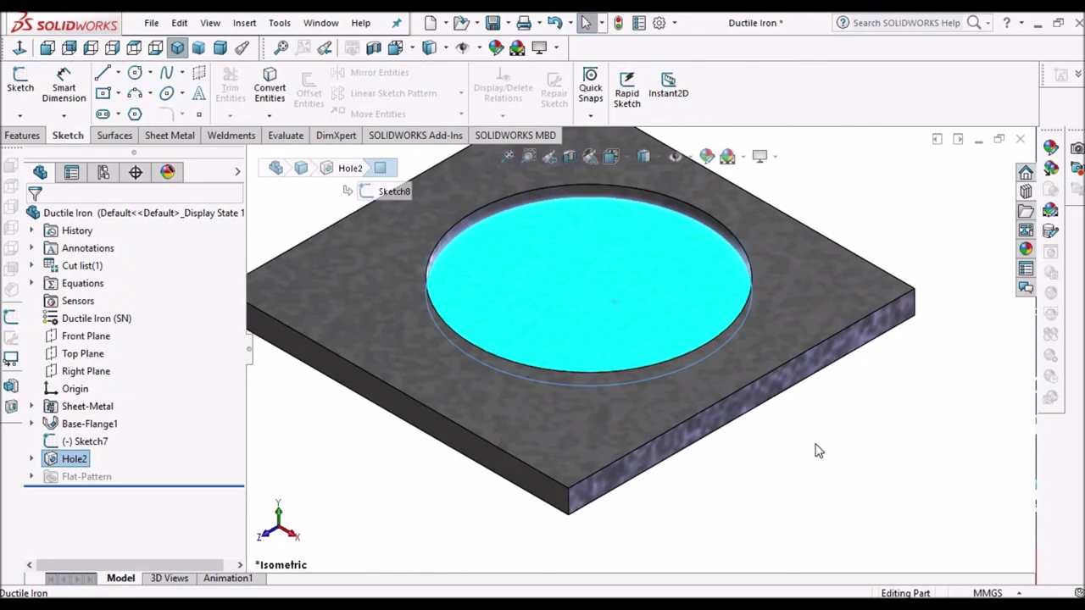
click(802, 407)
scroll(602, 300, up, 1)
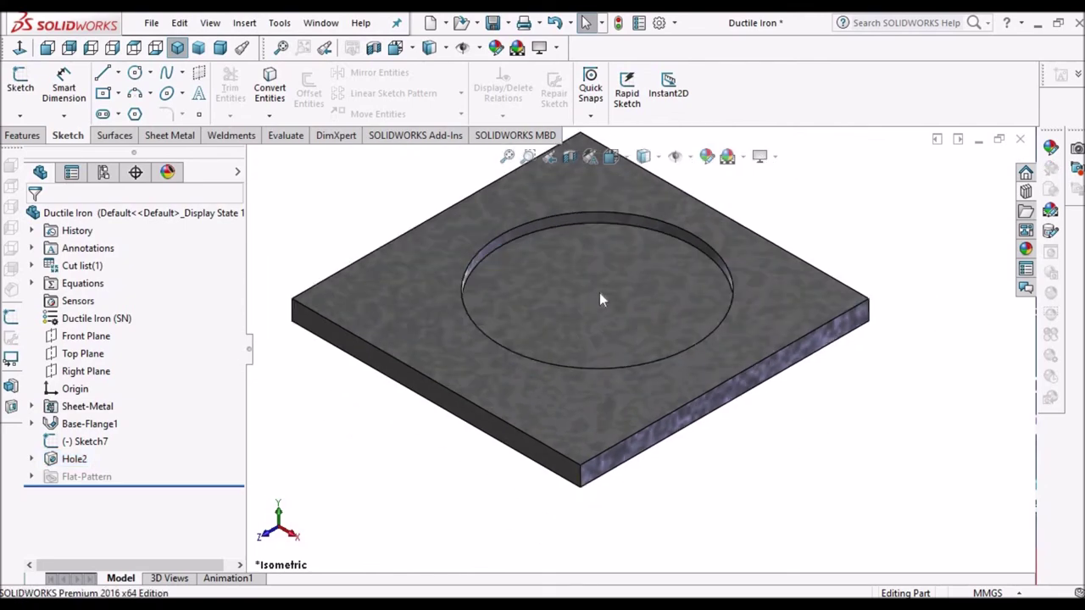
scroll(626, 298, up, 2)
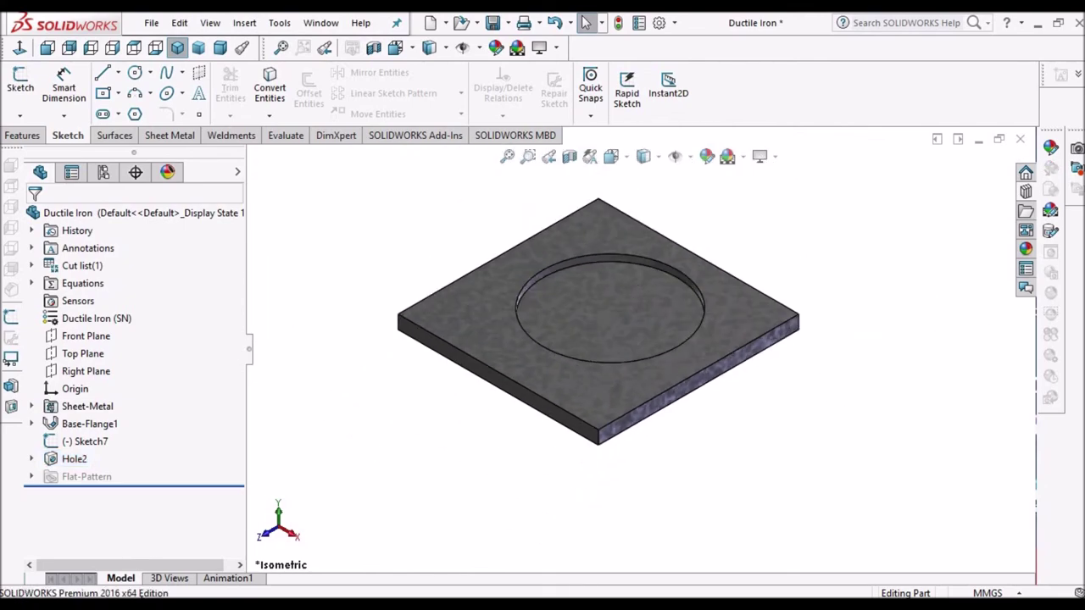